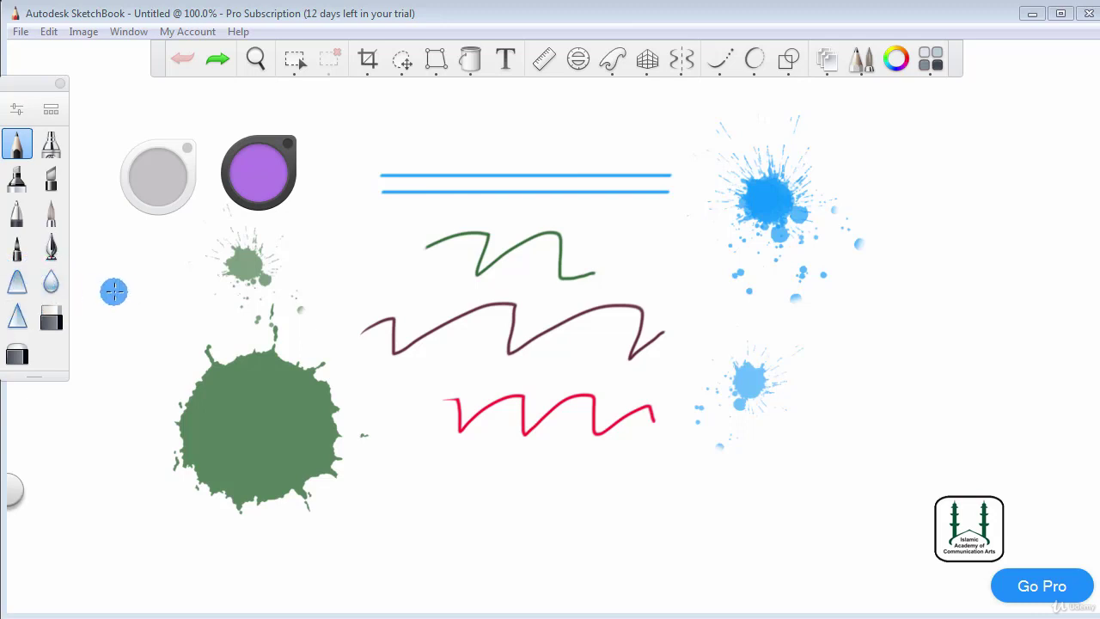
# Step: Redo the last undone change and pick the water-drop Blur brush
pyautogui.hotkey('ctrl', 'y')
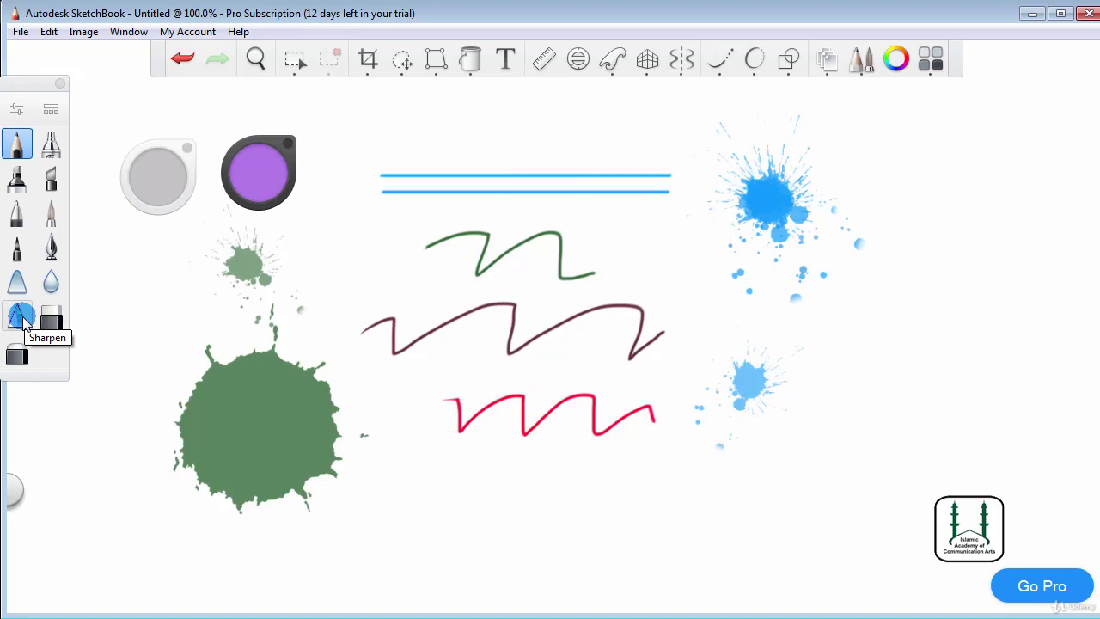
pyautogui.click(54, 287)
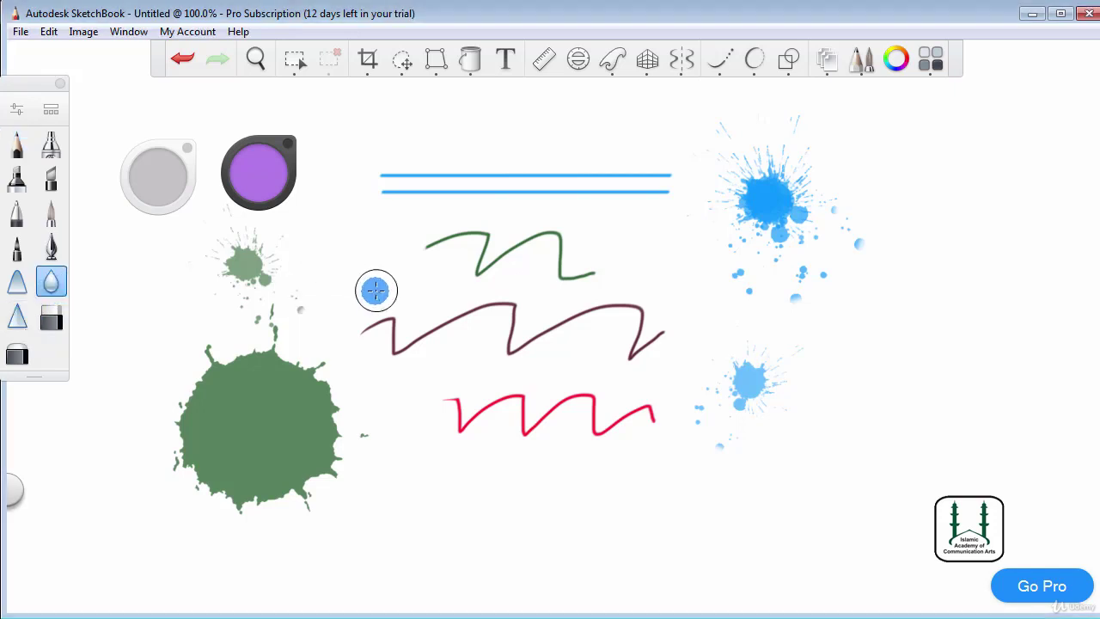
# Step: Set the blur brush size to 26 and lower its strength
pyautogui.click(16, 108)
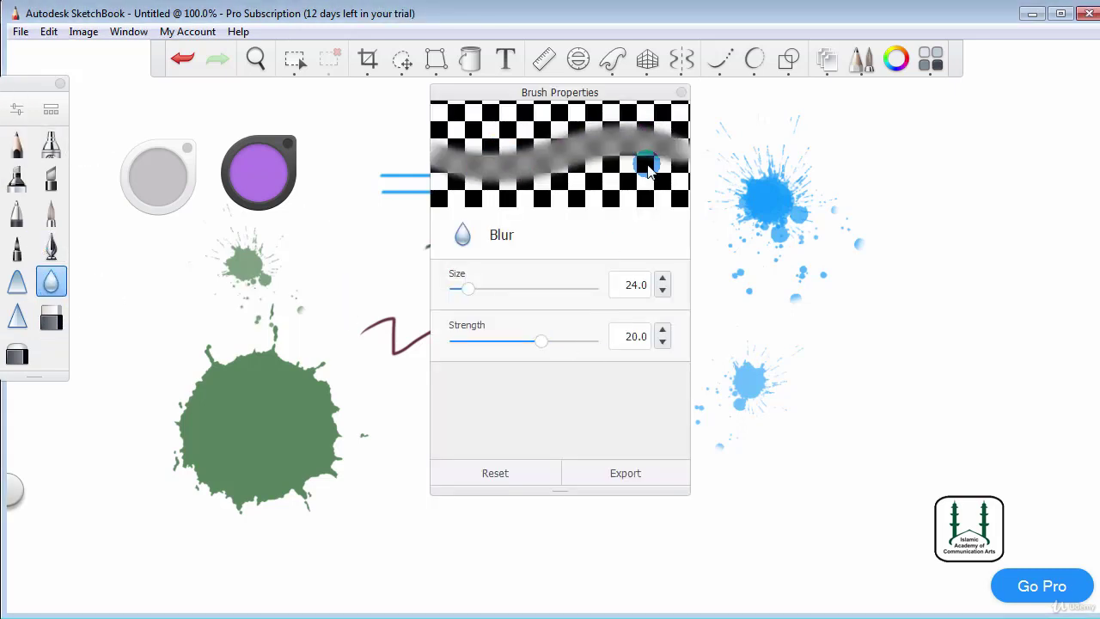
pyautogui.moveTo(467, 289); pyautogui.dragTo(471, 294)
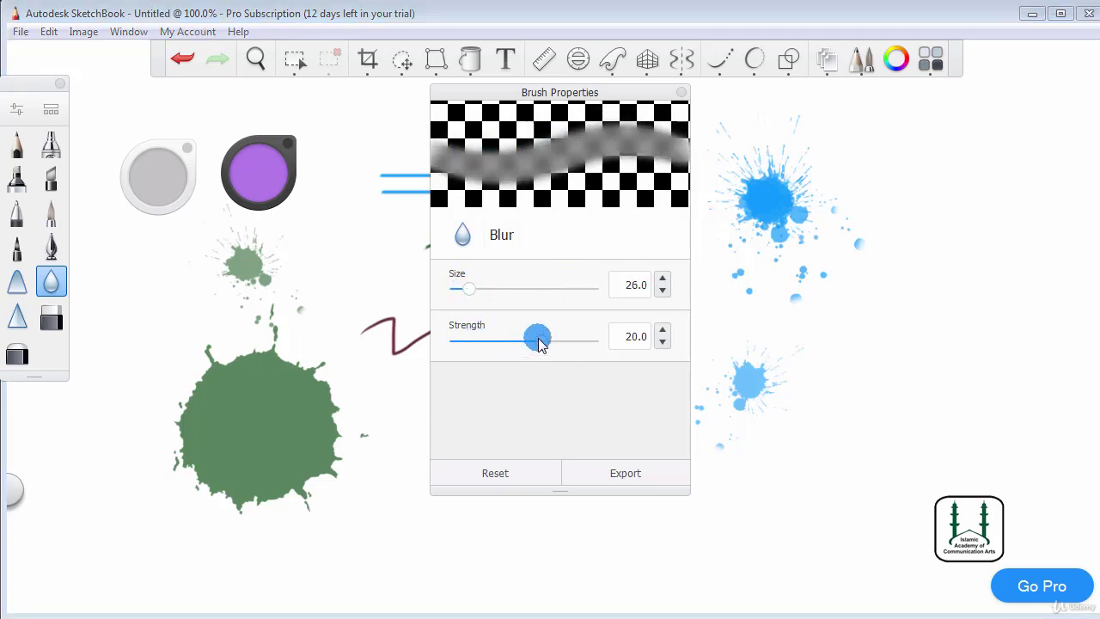
pyautogui.moveTo(554, 343)
pyautogui.mouseDown()
pyautogui.moveTo(585, 337)
pyautogui.moveTo(461, 343)
pyautogui.moveTo(498, 346)
pyautogui.mouseUp()
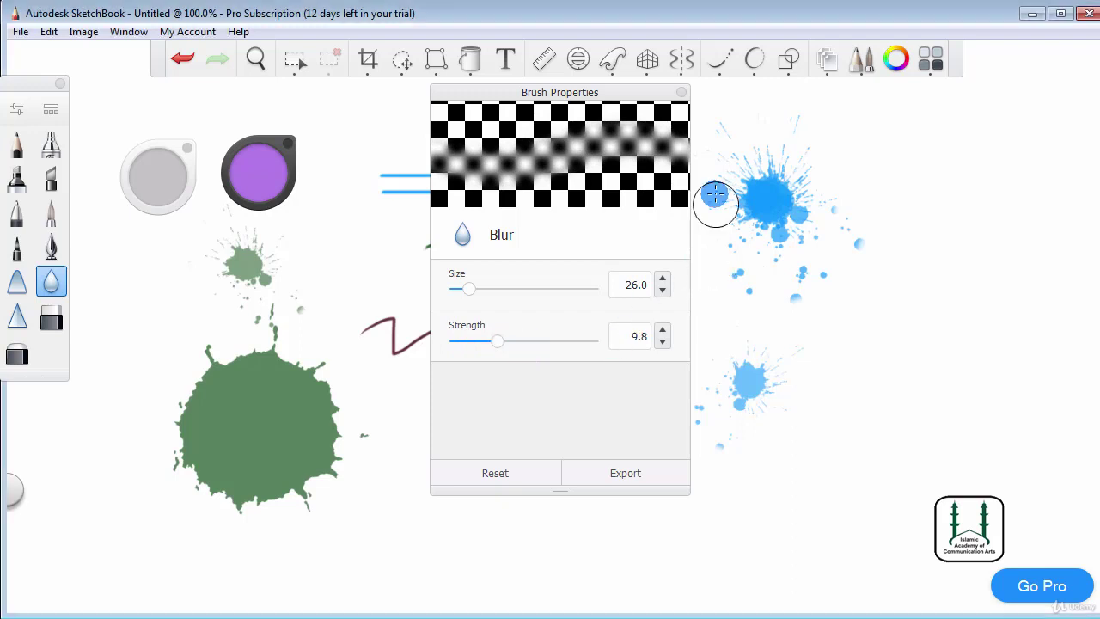
pyautogui.click(680, 92)
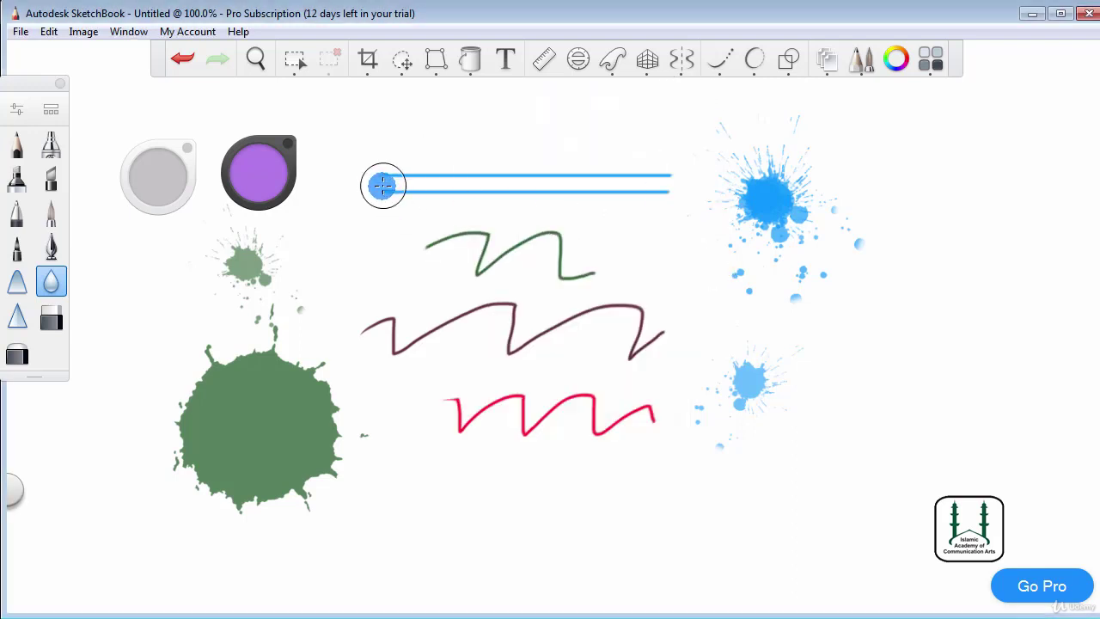
# Step: Test-blur the blue double line, then undo the blur
pyautogui.moveTo(381, 183); pyautogui.dragTo(694, 181)
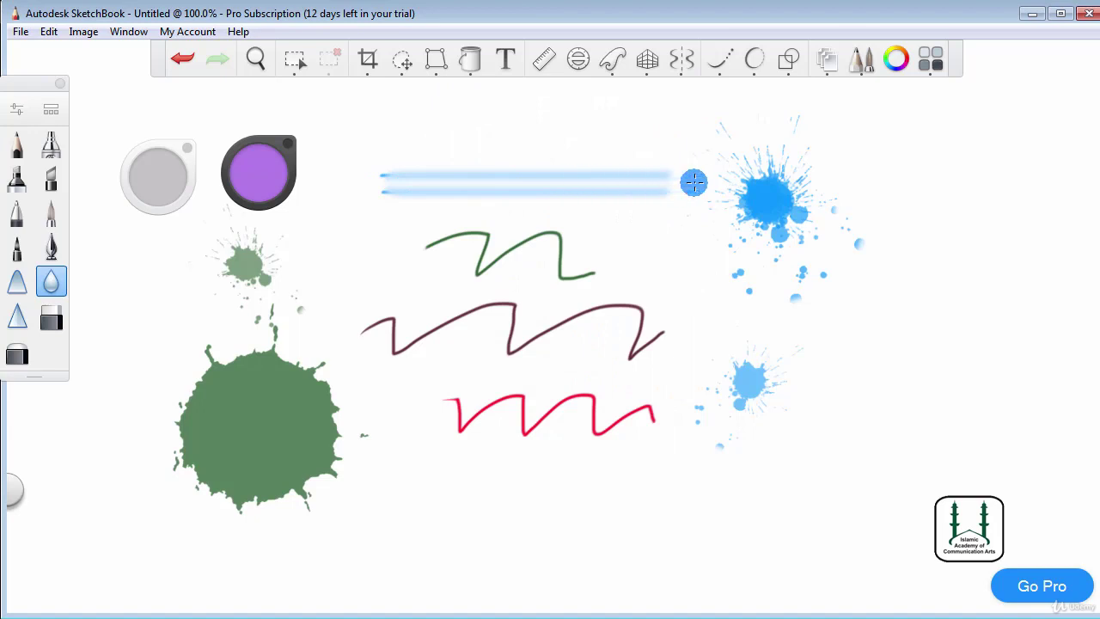
pyautogui.moveTo(416, 182)
pyautogui.mouseDown()
pyautogui.moveTo(364, 182)
pyautogui.moveTo(435, 179)
pyautogui.mouseUp()
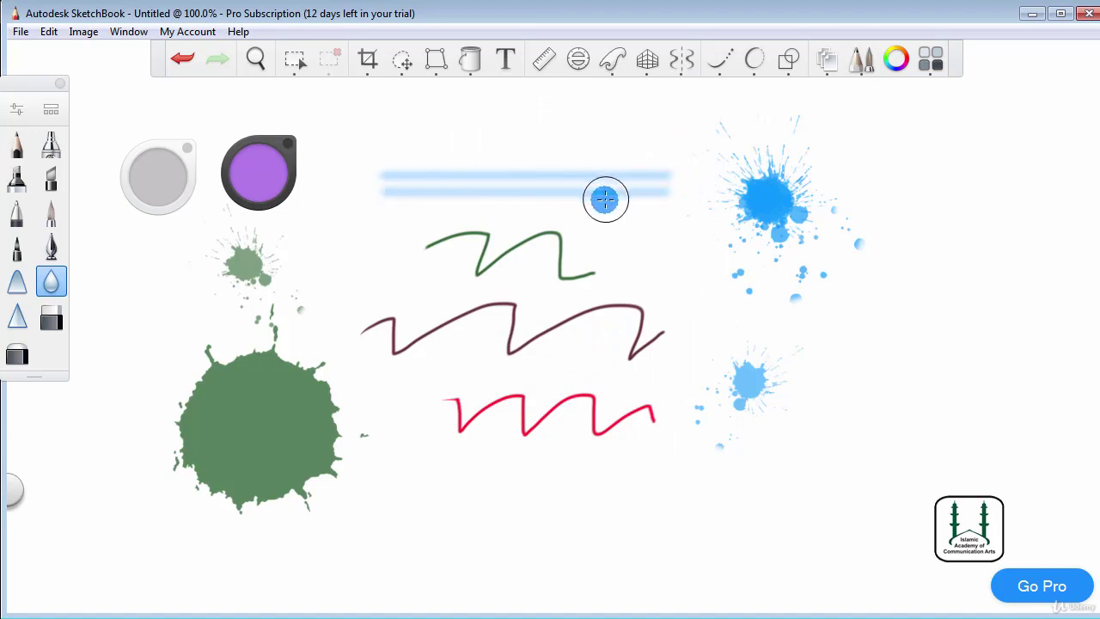
pyautogui.hotkey('ctrl', 'z')
# Step: Raise blur strength to 22.7 and move the brush settings panel aside
pyautogui.click(17, 109)
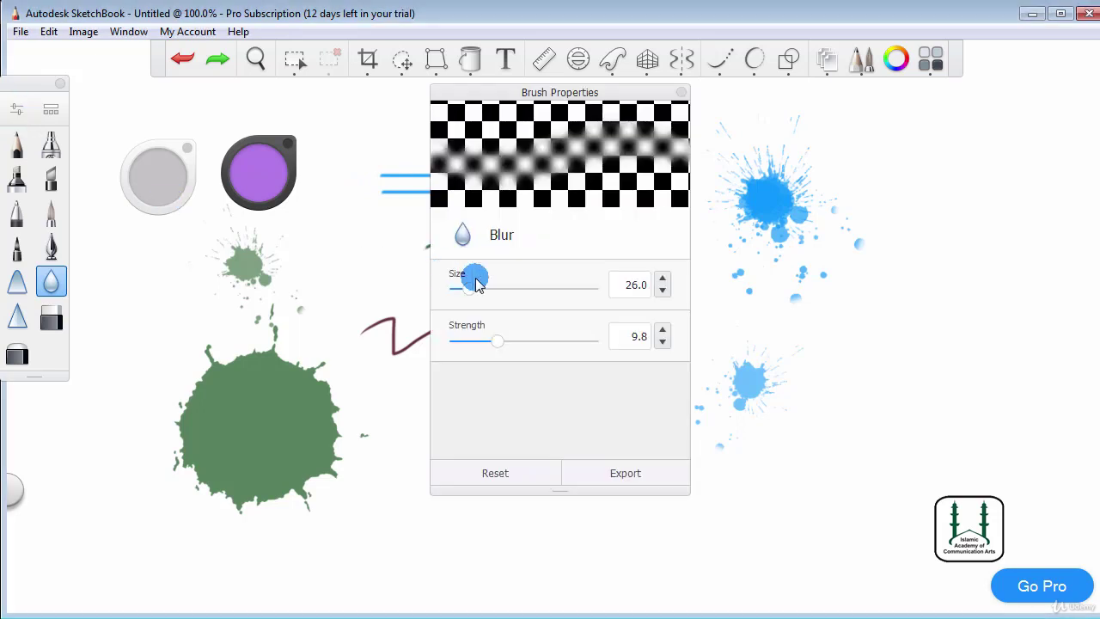
pyautogui.moveTo(497, 341); pyautogui.dragTo(545, 342)
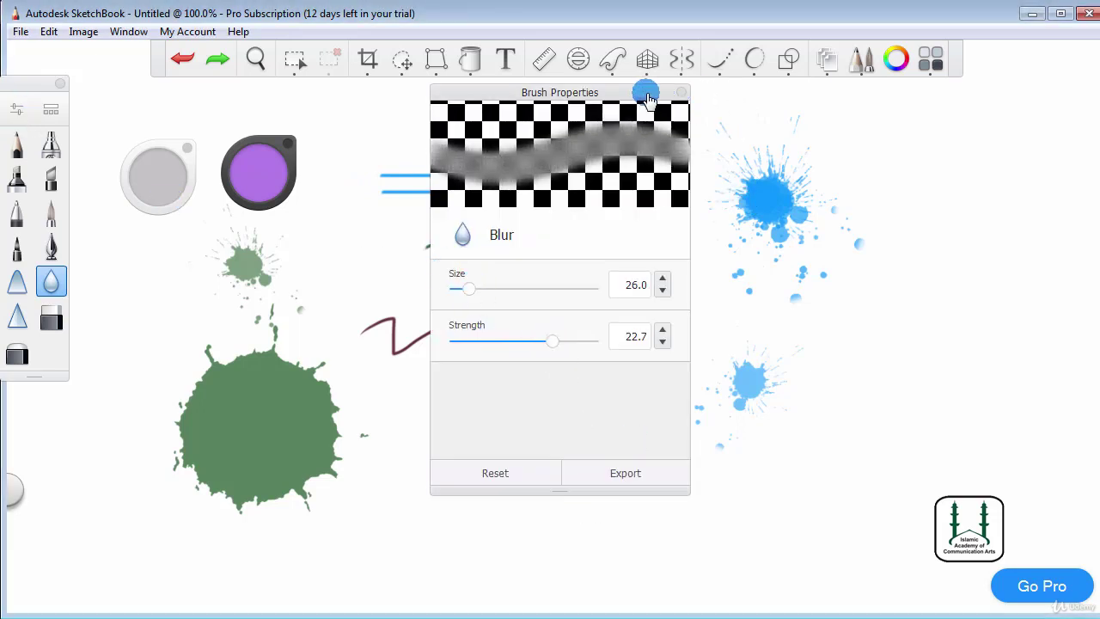
pyautogui.moveTo(644, 97); pyautogui.dragTo(1012, 111)
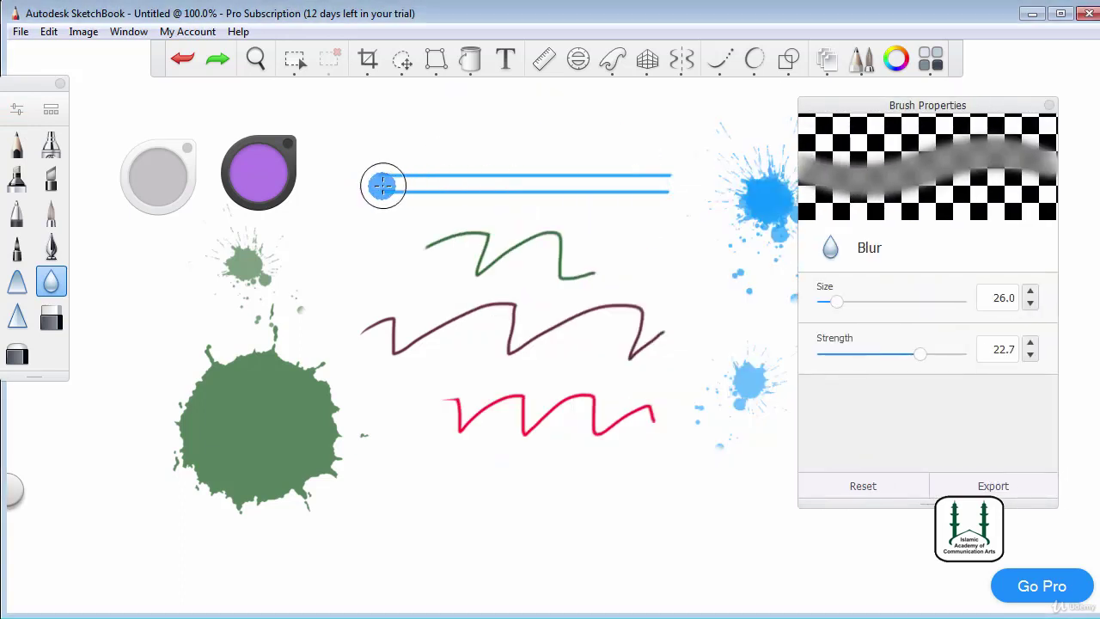
# Step: Test-blur the blue lines at current strength and at 32, undoing both
pyautogui.moveTo(380, 184); pyautogui.dragTo(706, 184)
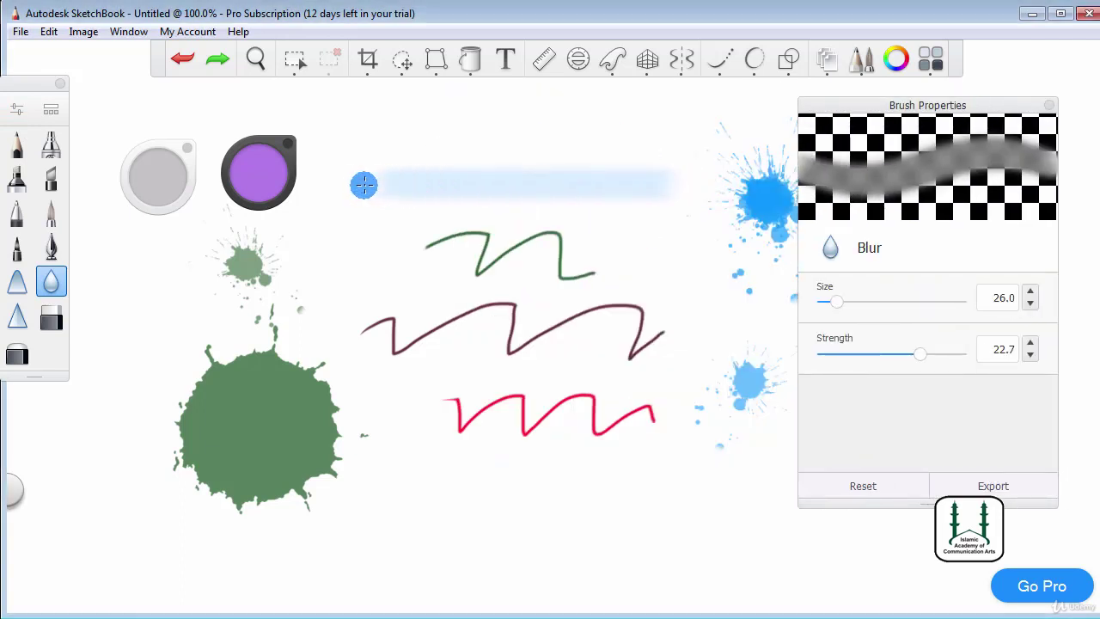
pyautogui.hotkey('ctrl', 'z')
pyautogui.moveTo(920, 353); pyautogui.dragTo(975, 353)
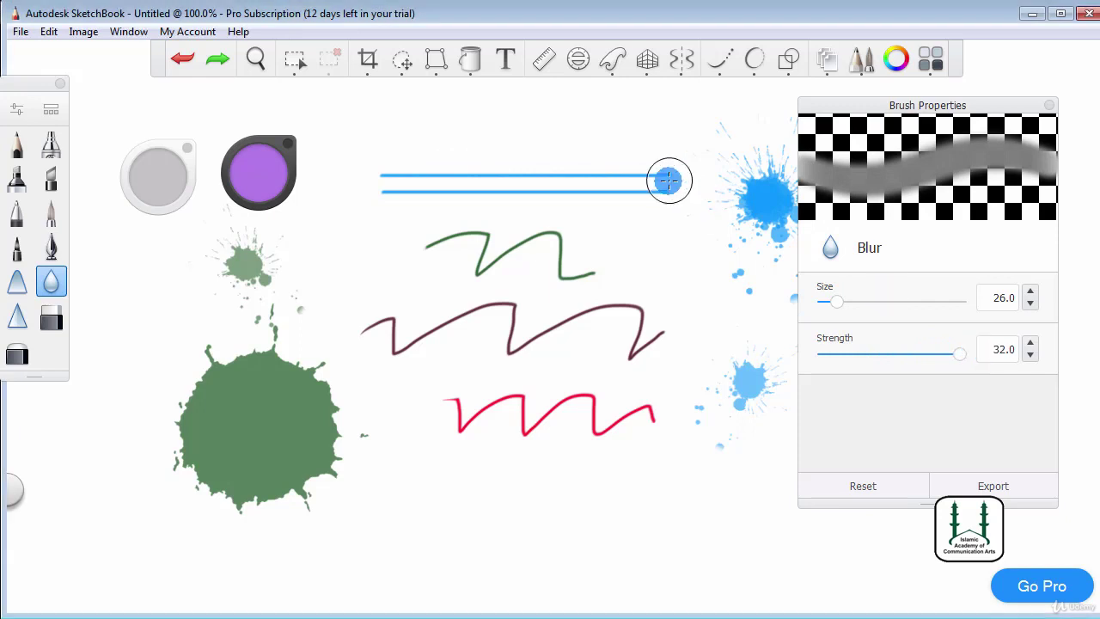
pyautogui.moveTo(667, 181)
pyautogui.mouseDown()
pyautogui.moveTo(368, 184)
pyautogui.moveTo(675, 180)
pyautogui.mouseUp()
pyautogui.hotkey('ctrl', 'z')
# Step: Lower blur strength to 1.7 and apply a faint blur along the blue lines
pyautogui.moveTo(960, 353); pyautogui.dragTo(829, 353)
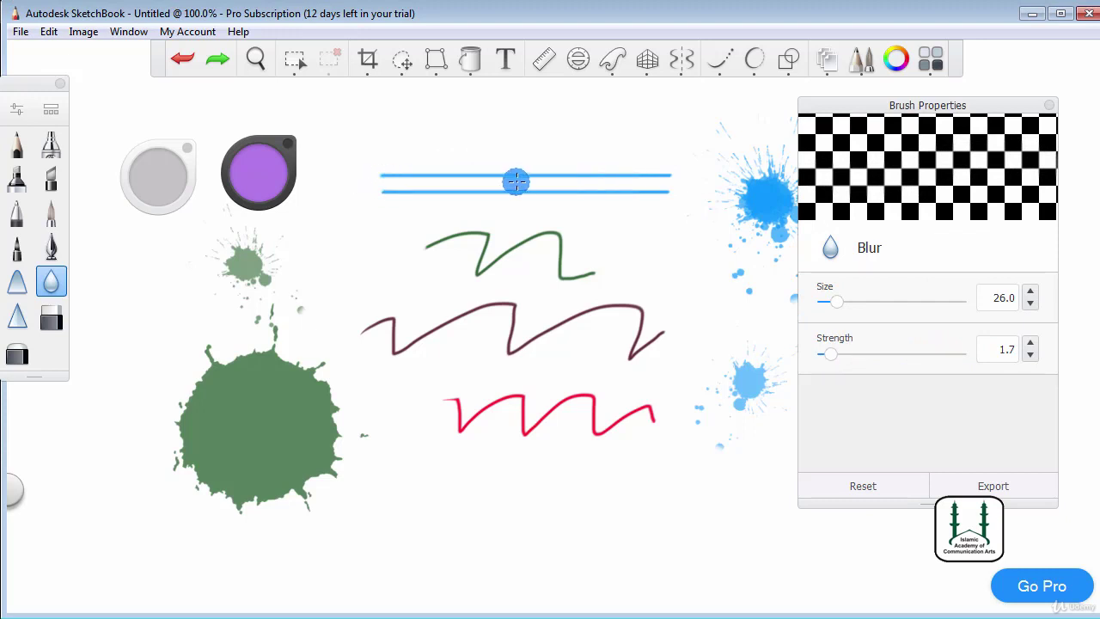
pyautogui.moveTo(388, 181)
pyautogui.mouseDown()
pyautogui.moveTo(616, 181)
pyautogui.moveTo(412, 181)
pyautogui.mouseUp()
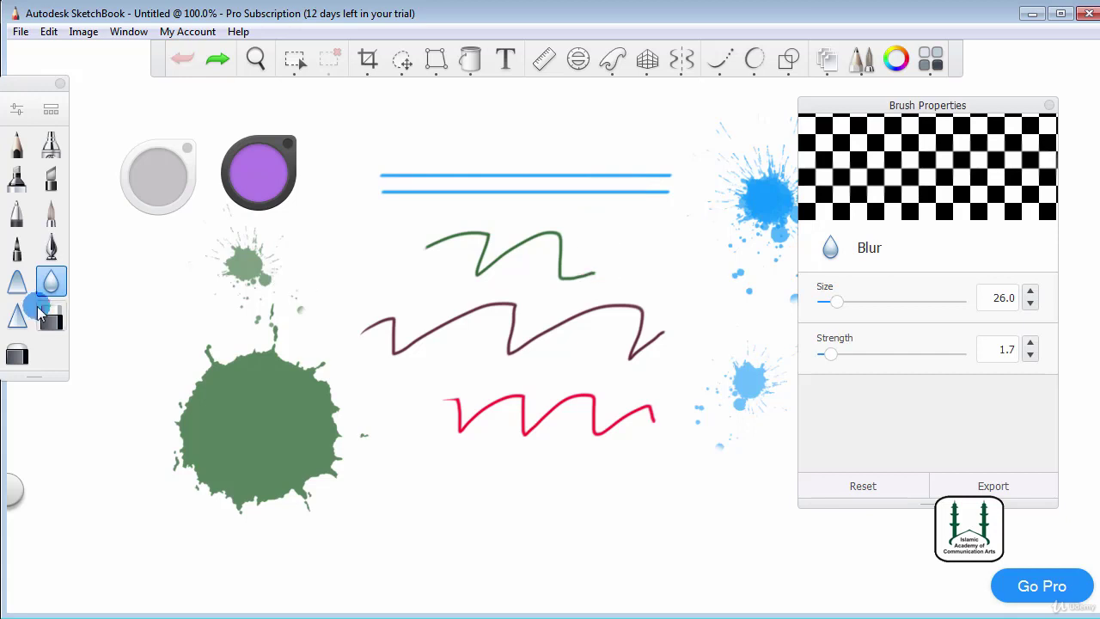
pyautogui.click(17, 282)
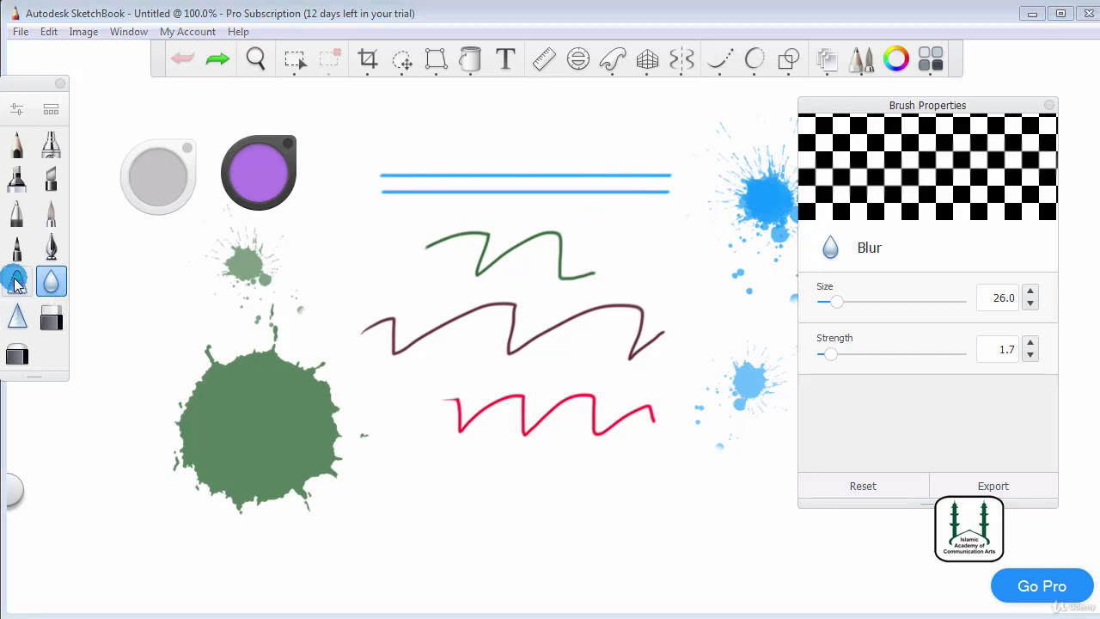
# Step: Switch to the Smear brush and set its size to 28.3
pyautogui.click(16, 281)
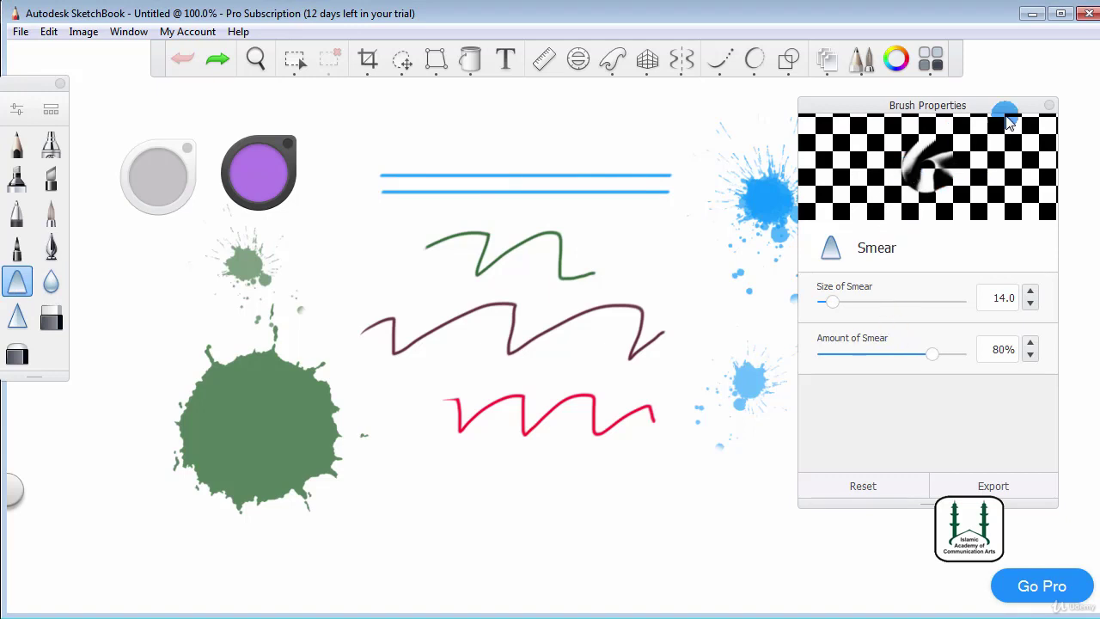
pyautogui.click(1049, 105)
pyautogui.click(15, 109)
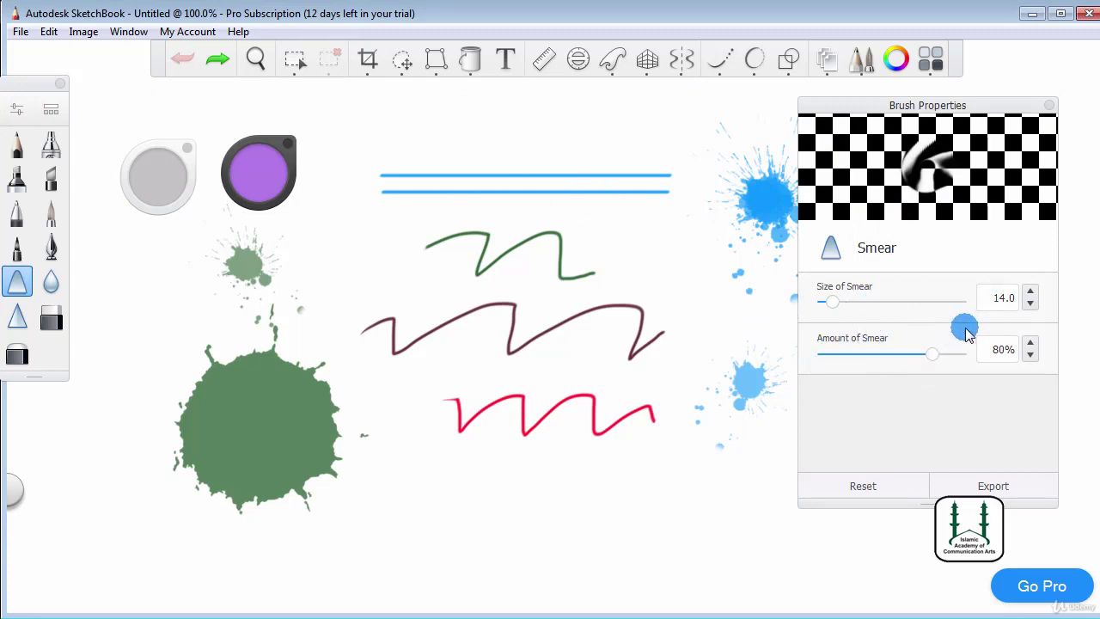
pyautogui.moveTo(855, 314); pyautogui.dragTo(842, 300)
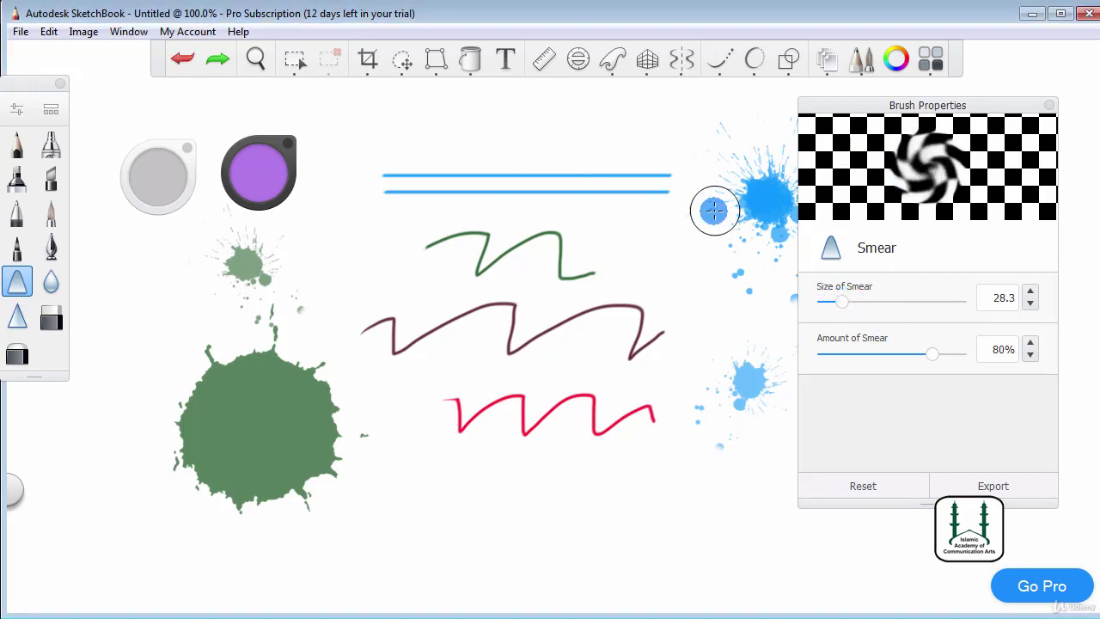
# Step: Test-smear the blue lines, raise smear amount to 100%, and undo the smears
pyautogui.moveTo(399, 186)
pyautogui.mouseDown()
pyautogui.moveTo(555, 179)
pyautogui.moveTo(553, 138)
pyautogui.moveTo(553, 230)
pyautogui.mouseUp()
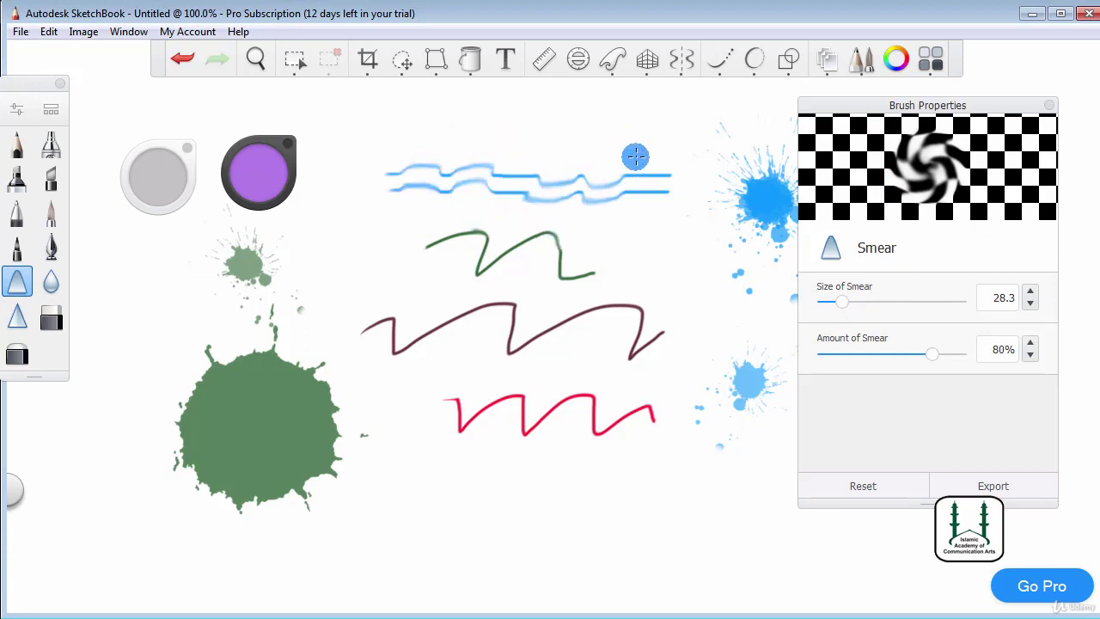
pyautogui.moveTo(633, 155)
pyautogui.mouseDown()
pyautogui.moveTo(636, 240)
pyautogui.moveTo(640, 148)
pyautogui.mouseUp()
pyautogui.hotkey('ctrl', 'z')
pyautogui.hotkey('ctrl', 'z')
pyautogui.hotkey('ctrl', 'z')
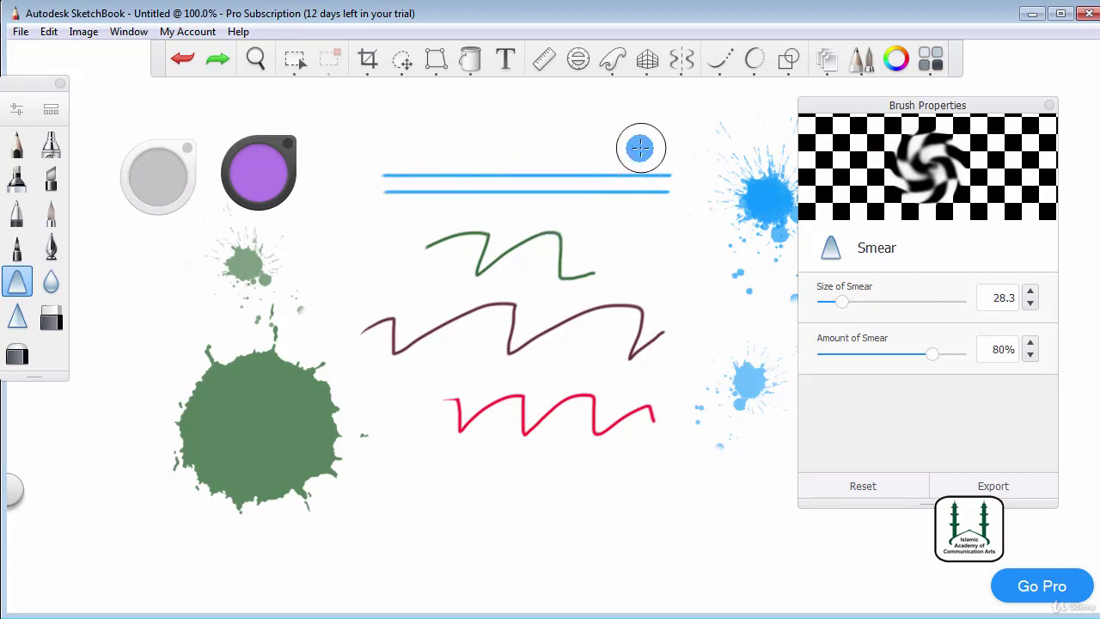
pyautogui.moveTo(934, 353); pyautogui.dragTo(972, 353)
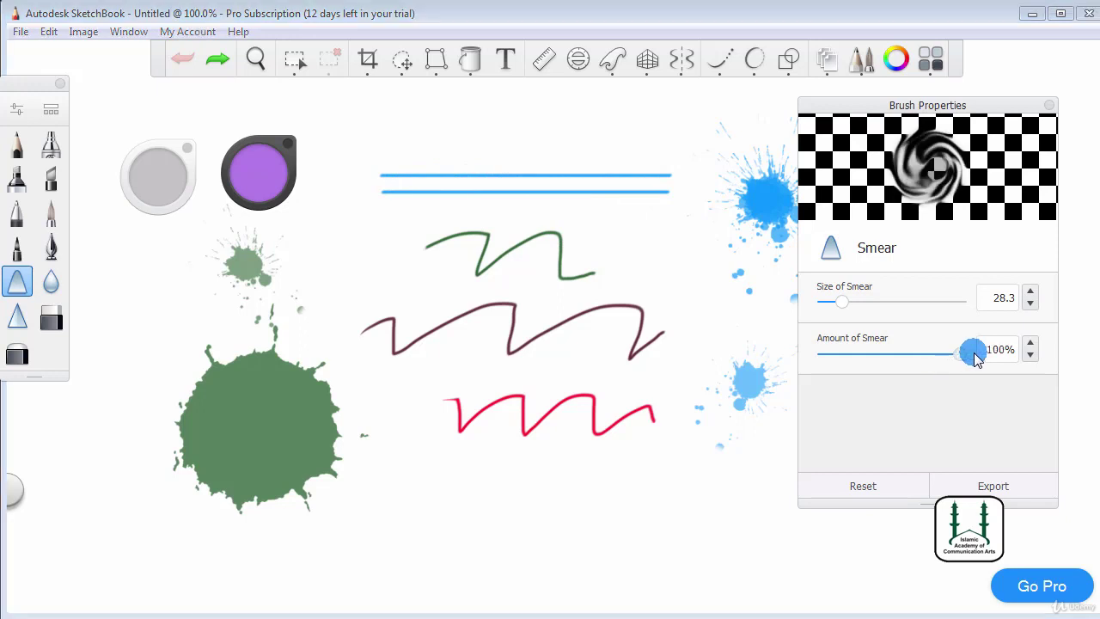
pyautogui.moveTo(381, 184)
pyautogui.mouseDown()
pyautogui.moveTo(518, 169)
pyautogui.moveTo(696, 173)
pyautogui.moveTo(552, 195)
pyautogui.moveTo(510, 167)
pyautogui.moveTo(521, 221)
pyautogui.moveTo(566, 203)
pyautogui.mouseUp()
pyautogui.hotkey('ctrl', 'z')
# Step: Test-smear the green splat and red zigzag, undoing each smear
pyautogui.moveTo(348, 457)
pyautogui.mouseDown()
pyautogui.moveTo(214, 404)
pyautogui.moveTo(145, 459)
pyautogui.moveTo(214, 457)
pyautogui.moveTo(197, 442)
pyautogui.moveTo(367, 409)
pyautogui.mouseUp()
pyautogui.hotkey('ctrl', 'z')
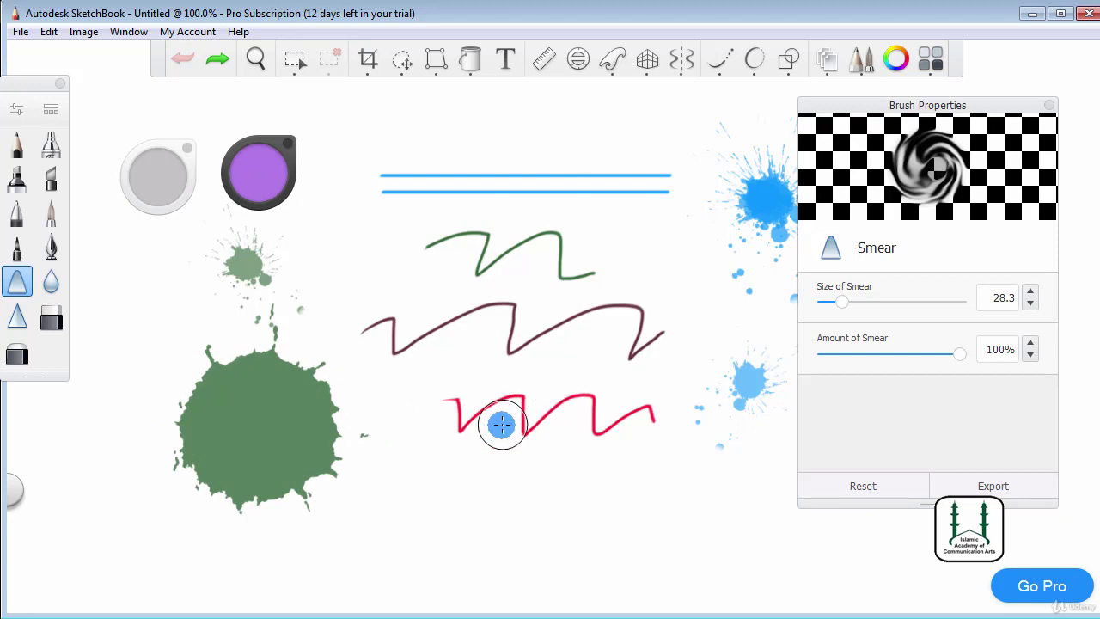
pyautogui.moveTo(542, 379); pyautogui.dragTo(344, 438)
pyautogui.hotkey('ctrl', 'z')
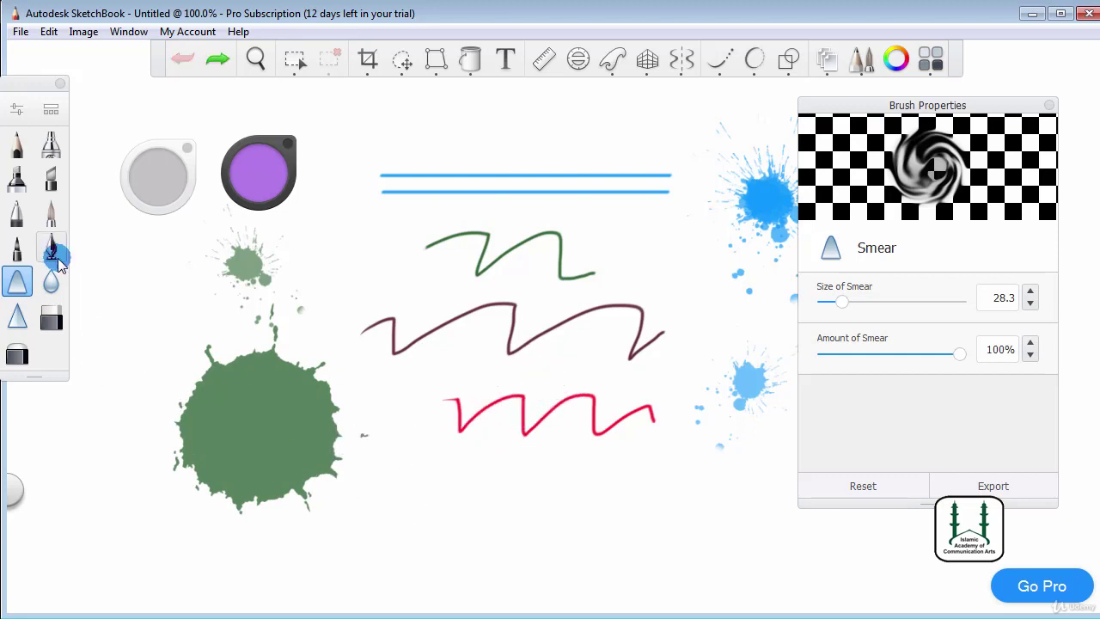
# Step: Paint a solid purple marker streak beside the big green splat
pyautogui.click(20, 178)
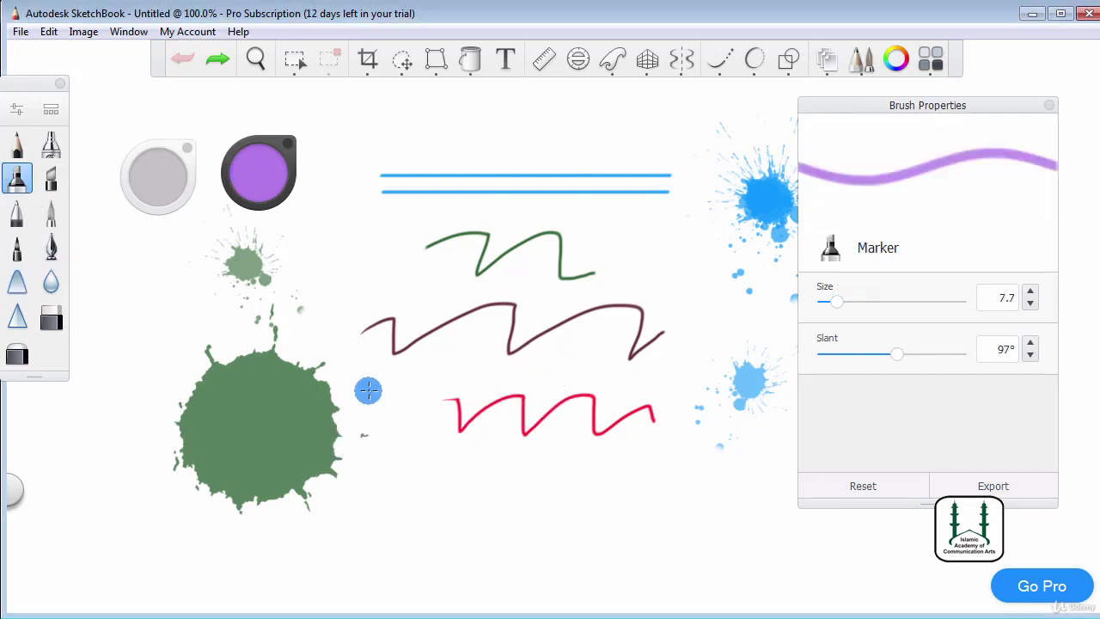
pyautogui.moveTo(364, 388); pyautogui.dragTo(358, 381)
pyautogui.moveTo(359, 421); pyautogui.dragTo(362, 435)
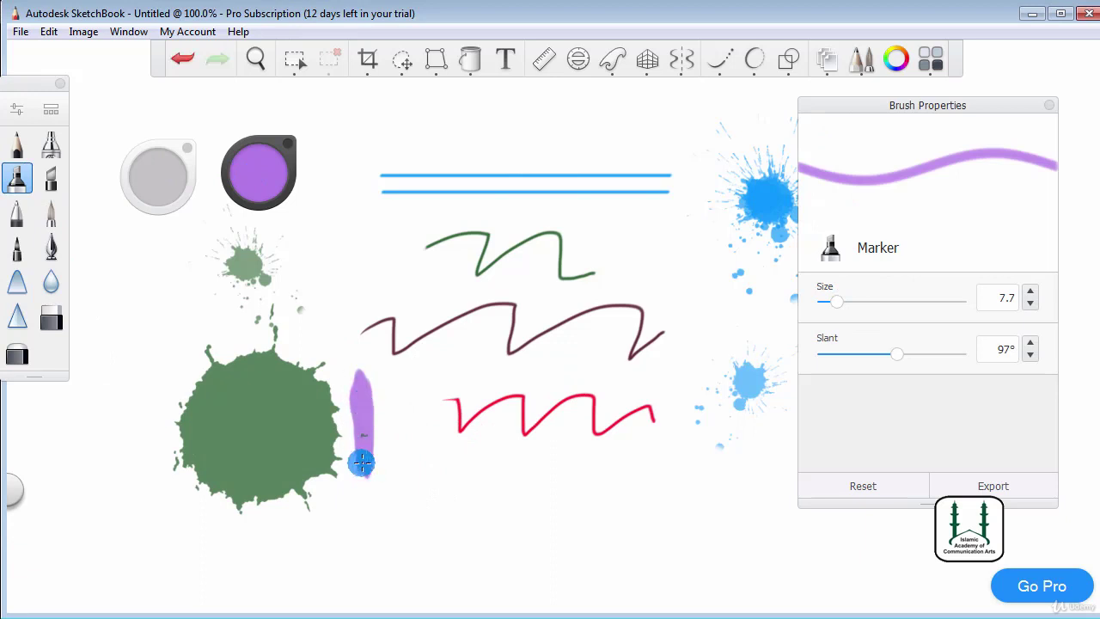
# Step: Test a Smear of the purple streak into the splat, then undo it
pyautogui.click(15, 282)
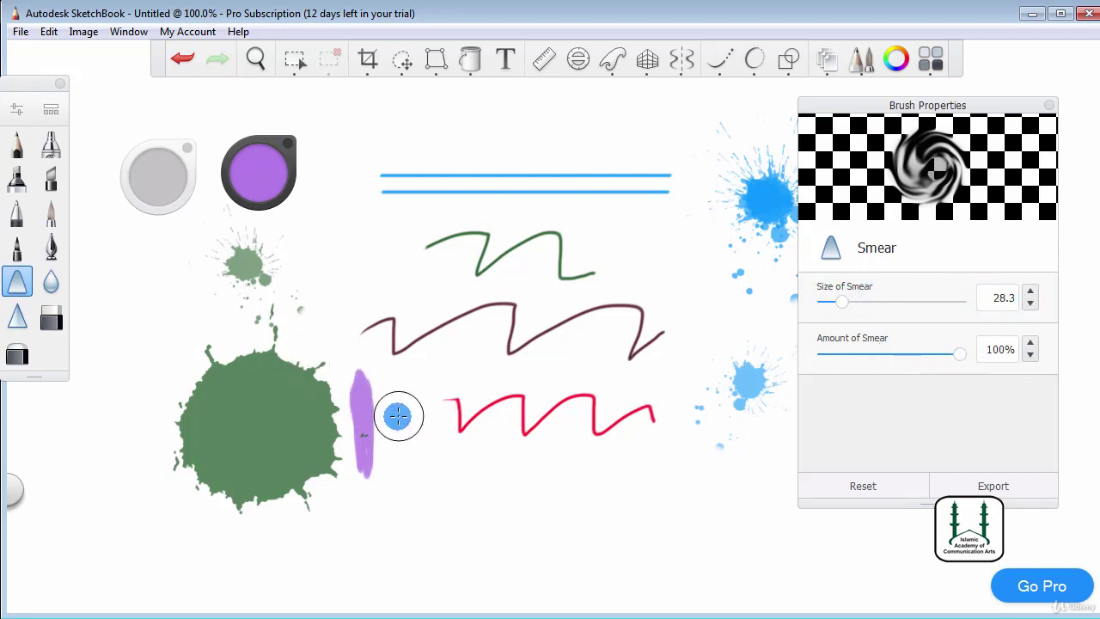
pyautogui.moveTo(398, 412)
pyautogui.mouseDown()
pyautogui.moveTo(272, 438)
pyautogui.moveTo(329, 431)
pyautogui.mouseUp()
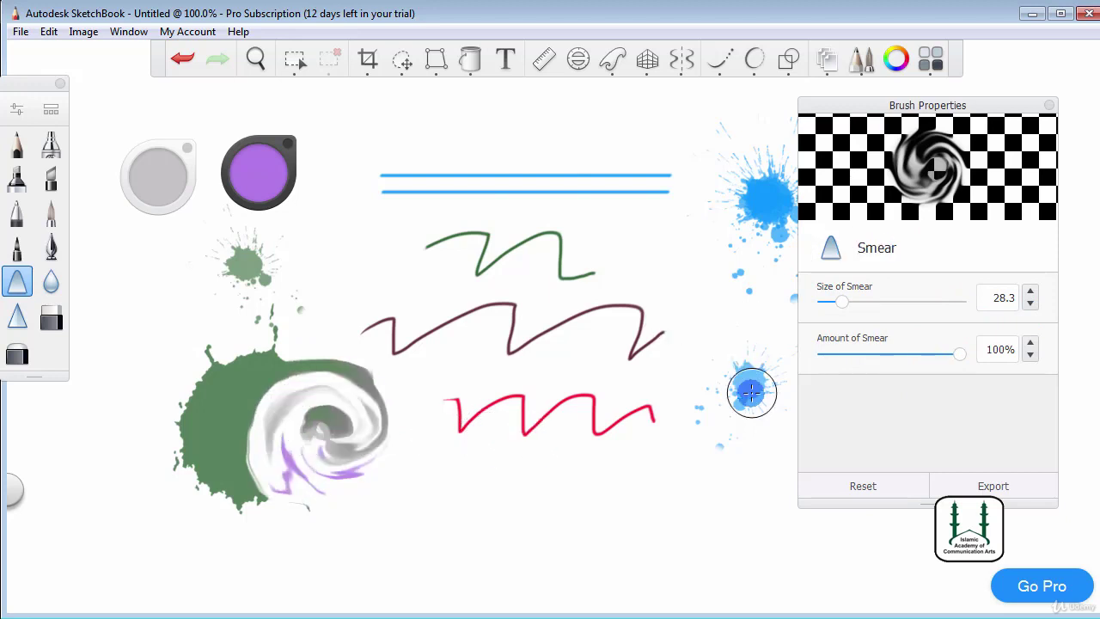
pyautogui.hotkey('ctrl', 'z')
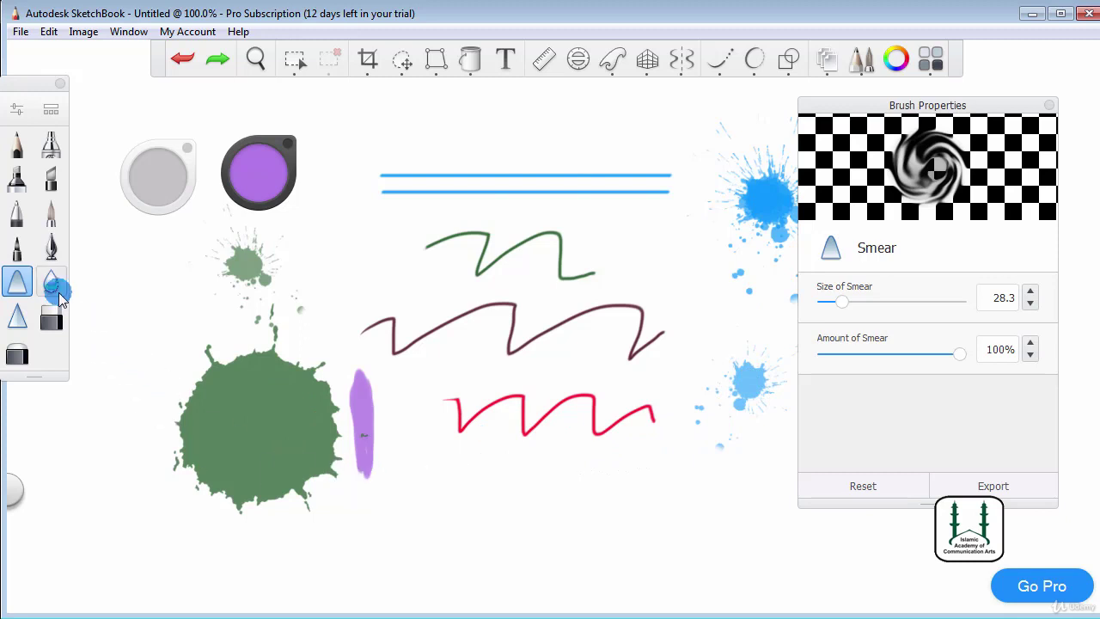
# Step: Select the Sharpen brush, set size to 42 and adjust its sharpness
pyautogui.click(14, 324)
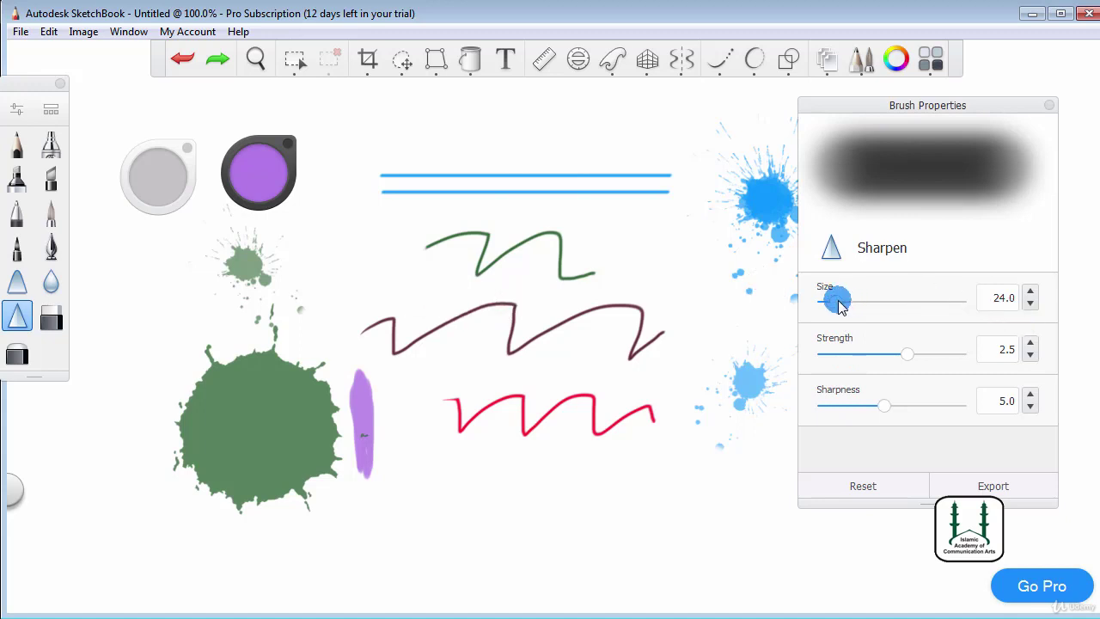
pyautogui.moveTo(840, 303)
pyautogui.mouseDown()
pyautogui.moveTo(884, 302)
pyautogui.moveTo(846, 302)
pyautogui.mouseUp()
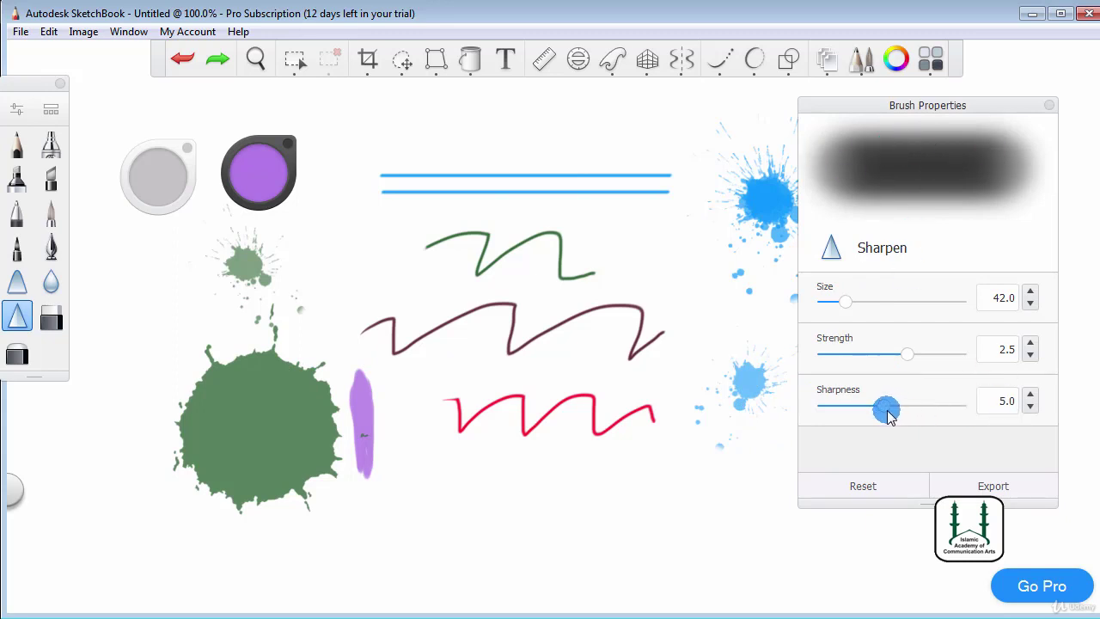
pyautogui.moveTo(888, 414)
pyautogui.mouseDown()
pyautogui.moveTo(951, 416)
pyautogui.moveTo(830, 413)
pyautogui.moveTo(892, 409)
pyautogui.mouseUp()
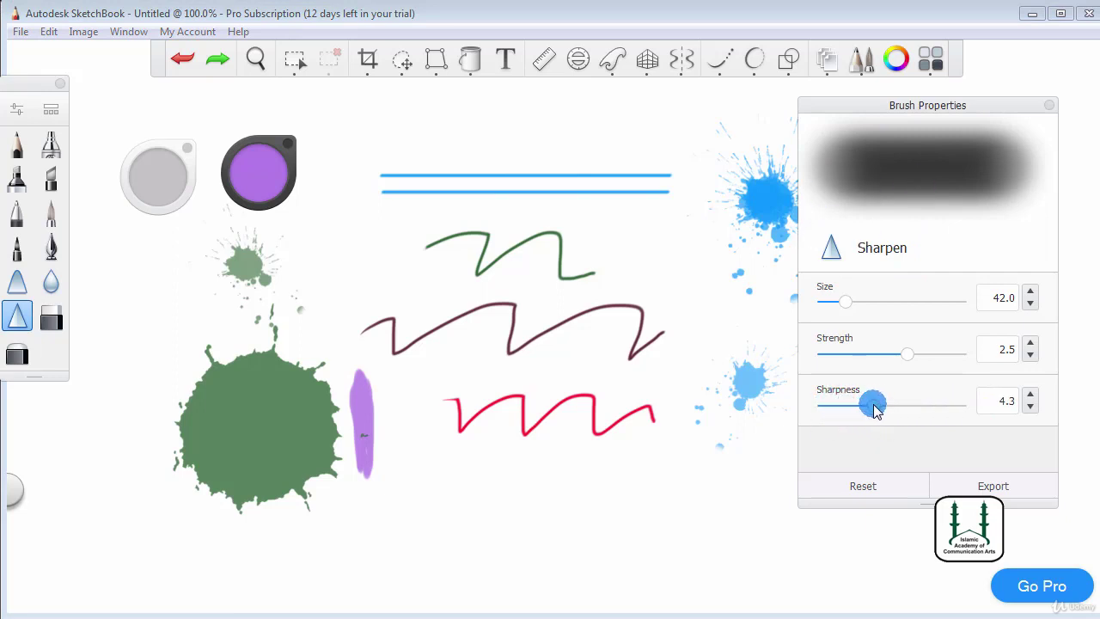
# Step: Sharpen the purple stroke and green splat's lower-right edge, then raise sharpness to 10.0
pyautogui.moveTo(337, 405)
pyautogui.mouseDown()
pyautogui.moveTo(349, 373)
pyautogui.moveTo(348, 468)
pyautogui.mouseUp()
pyautogui.moveTo(361, 354); pyautogui.dragTo(357, 432)
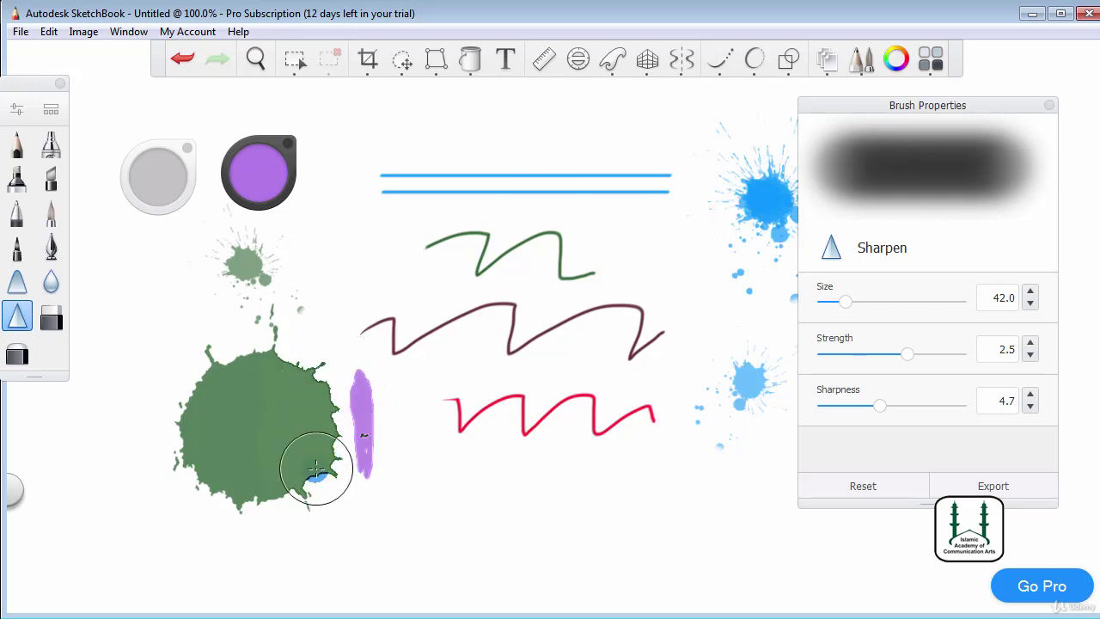
pyautogui.moveTo(326, 469); pyautogui.dragTo(363, 474)
pyautogui.click(1028, 490)
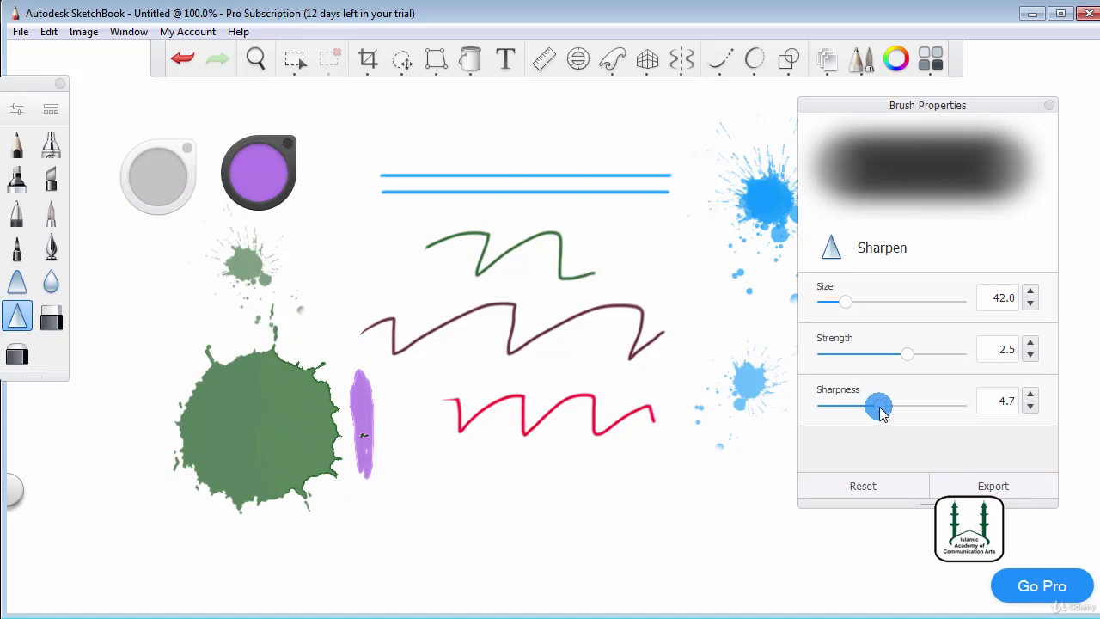
pyautogui.moveTo(882, 410); pyautogui.dragTo(975, 403)
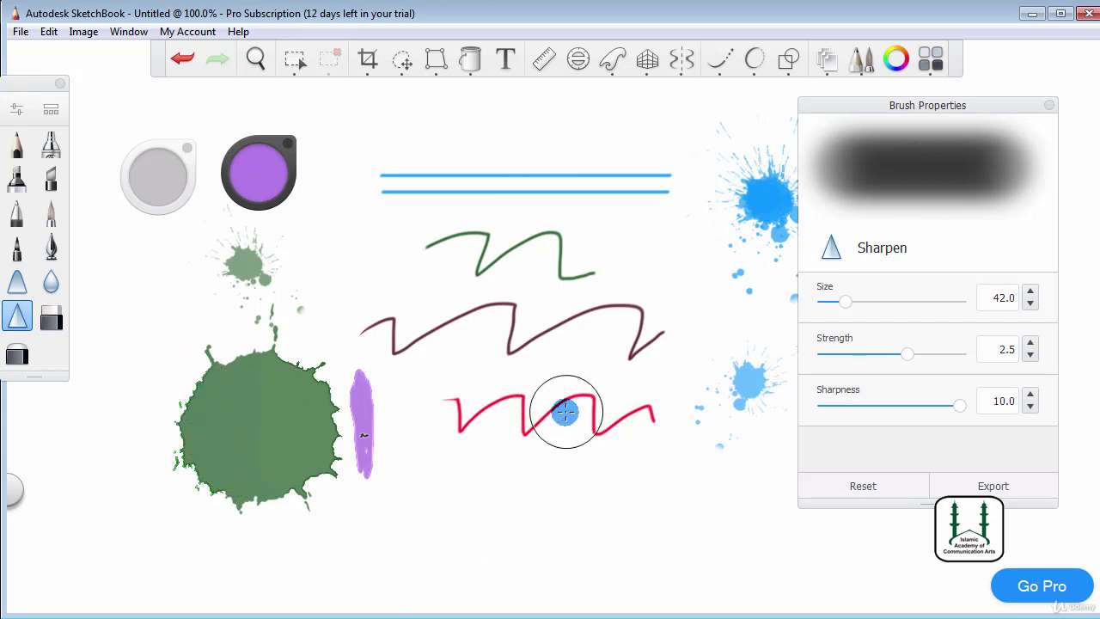
# Step: Sharpen the red zigzag stroke from its right end to its left end
pyautogui.moveTo(562, 414); pyautogui.dragTo(491, 413)
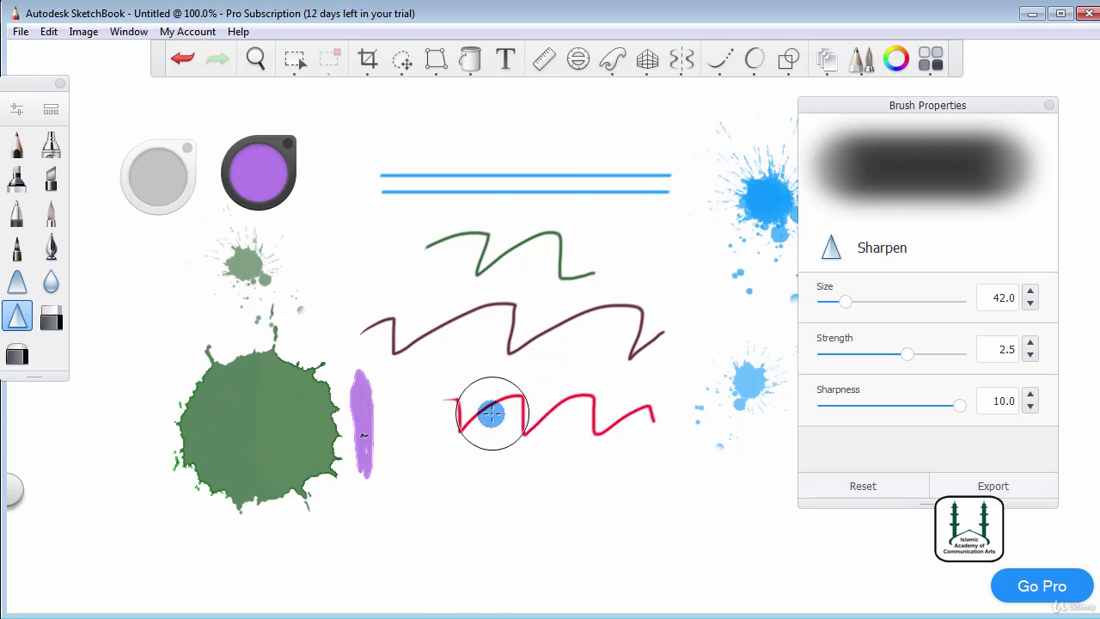
pyautogui.moveTo(491, 413); pyautogui.dragTo(438, 422)
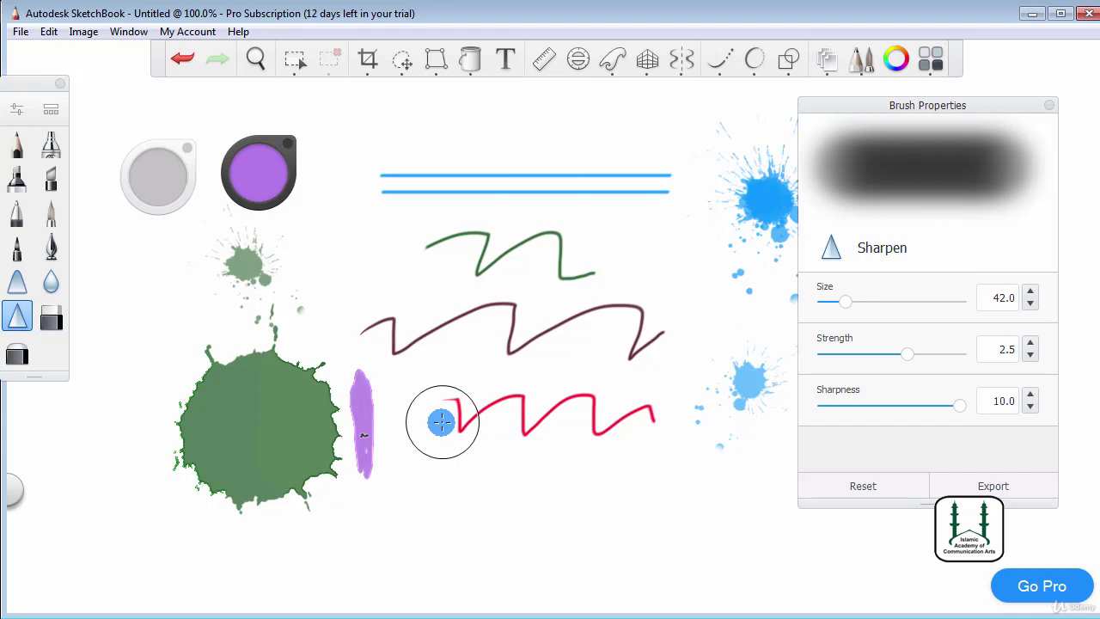
# Step: Zoom in, sharpen the green splat's left edge, and lower sharpness to 5.1
pyautogui.scroll(2, 200, 408)
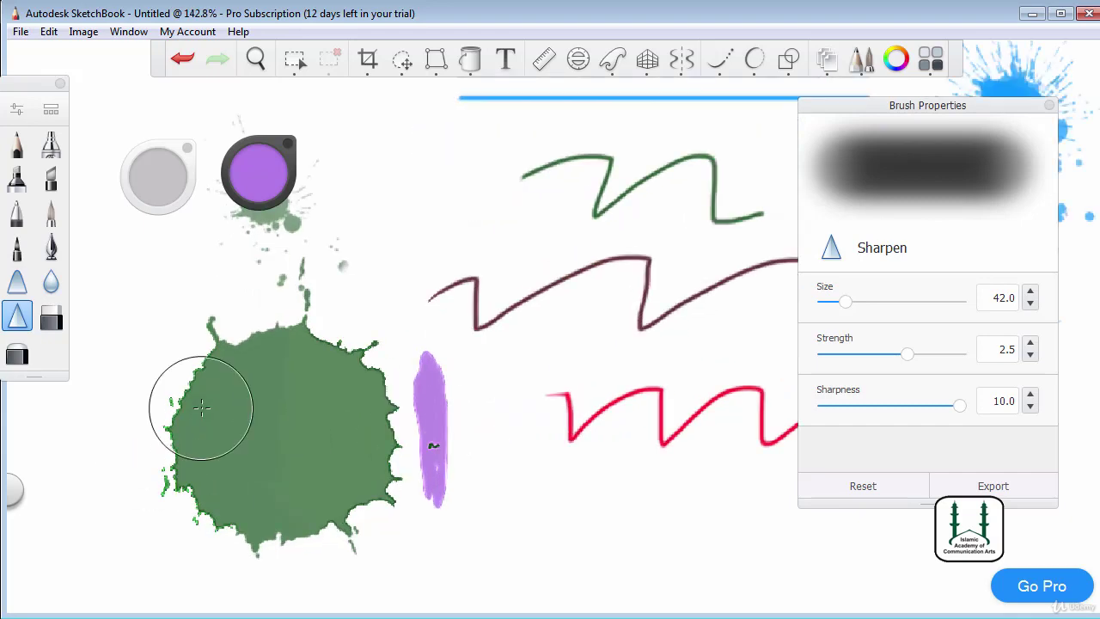
pyautogui.scroll(2, 201, 408)
pyautogui.scroll(3, 192, 404)
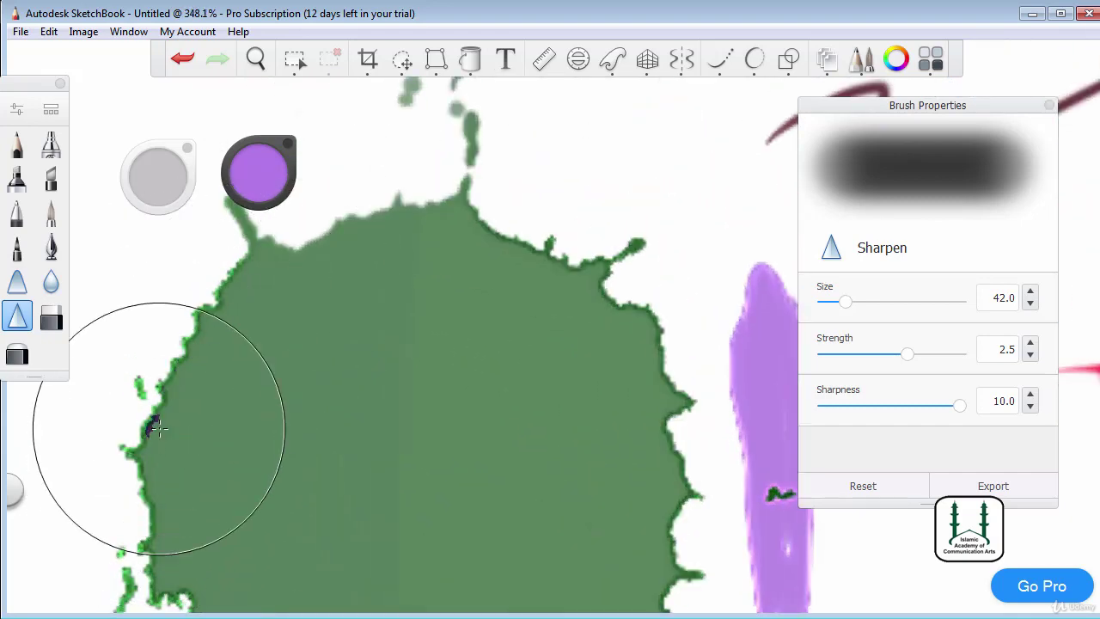
pyautogui.scroll(-1, 333, 459)
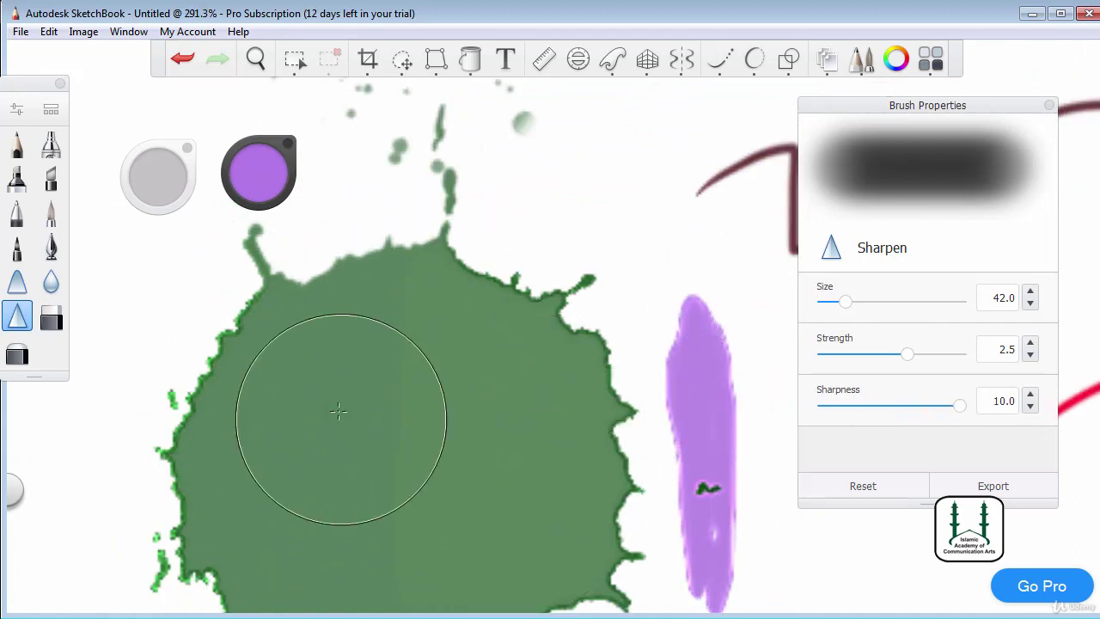
pyautogui.moveTo(166, 438)
pyautogui.mouseDown()
pyautogui.moveTo(153, 450)
pyautogui.moveTo(172, 416)
pyautogui.moveTo(646, 450)
pyautogui.mouseUp()
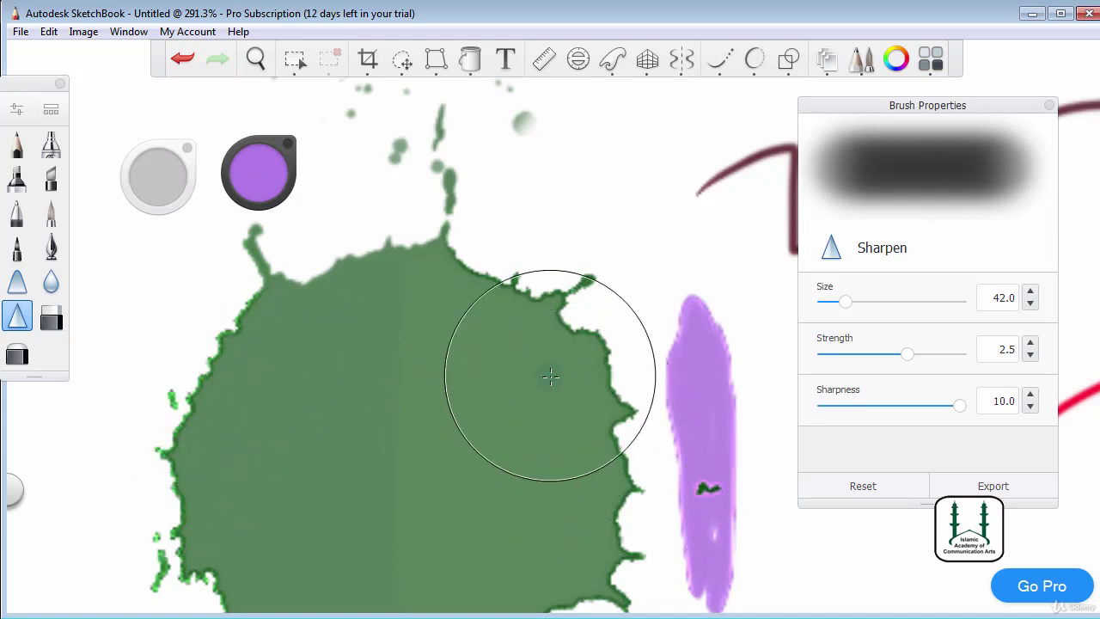
pyautogui.moveTo(960, 405); pyautogui.dragTo(903, 414)
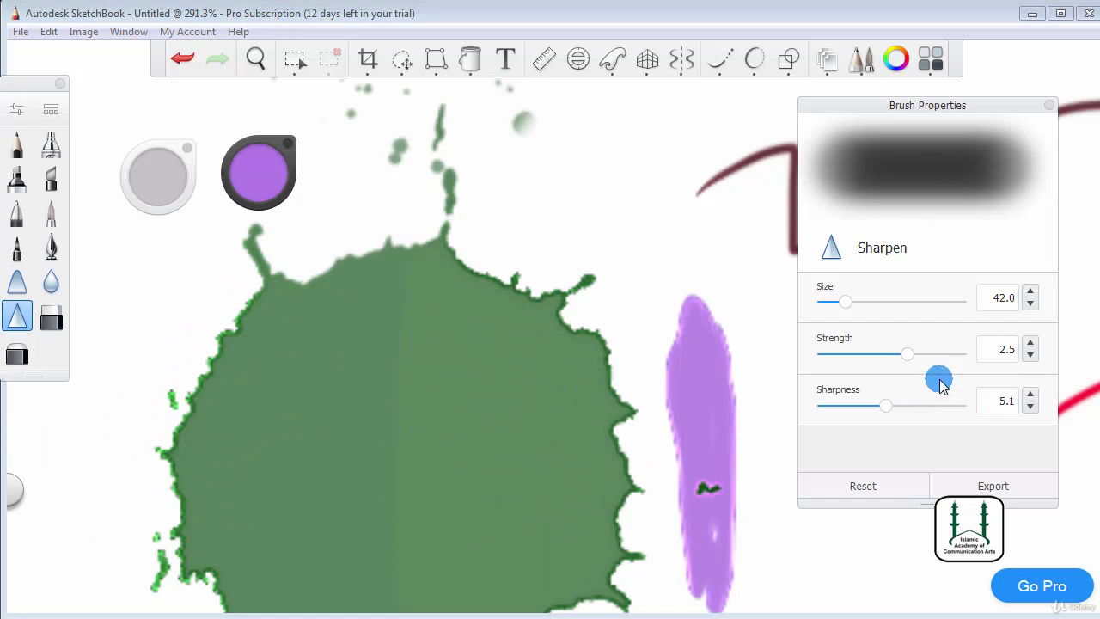
pyautogui.scroll(-10, 584, 357)
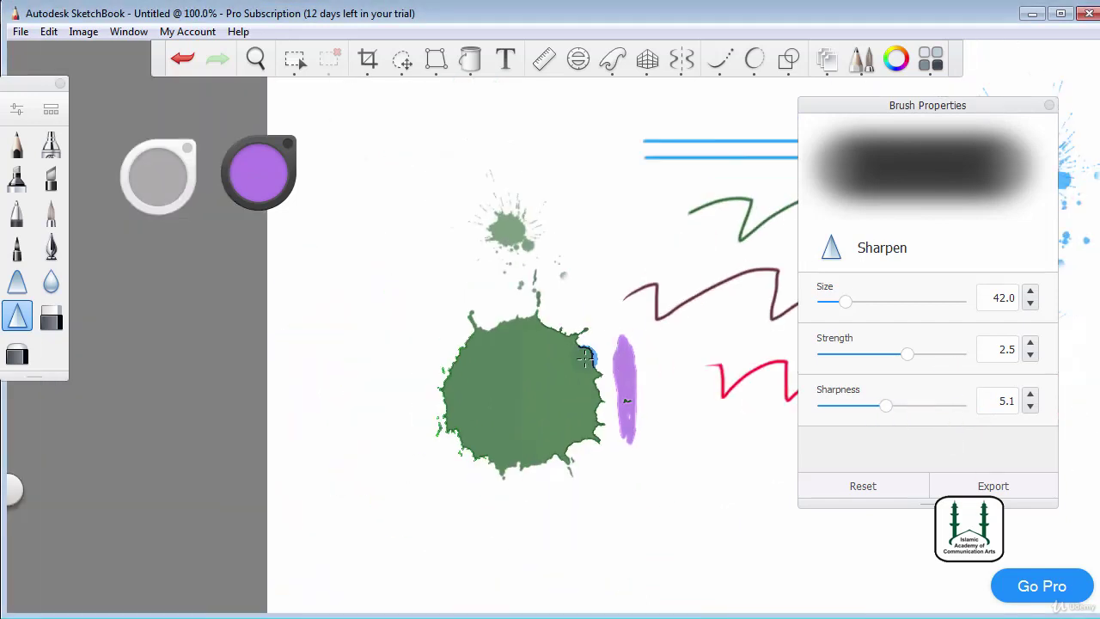
# Step: Sharpen the big splat's upper-left edge and the small splatter above it
pyautogui.moveTo(439, 323); pyautogui.dragTo(422, 295)
pyautogui.moveTo(512, 423); pyautogui.dragTo(456, 215)
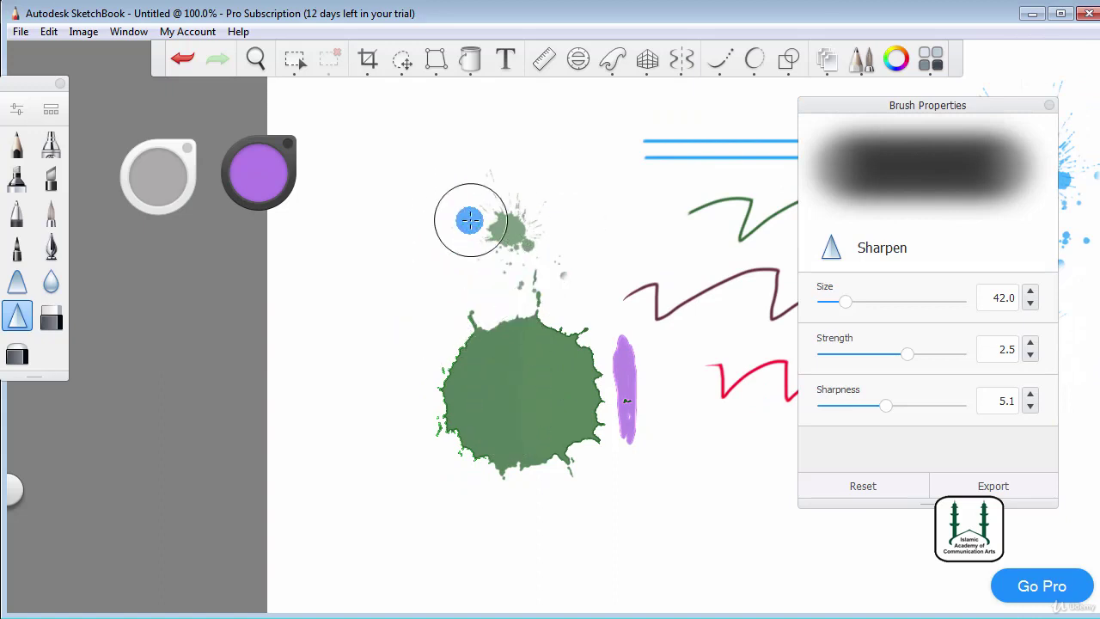
pyautogui.scroll(3, 522, 217)
pyautogui.moveTo(523, 217); pyautogui.dragTo(545, 323)
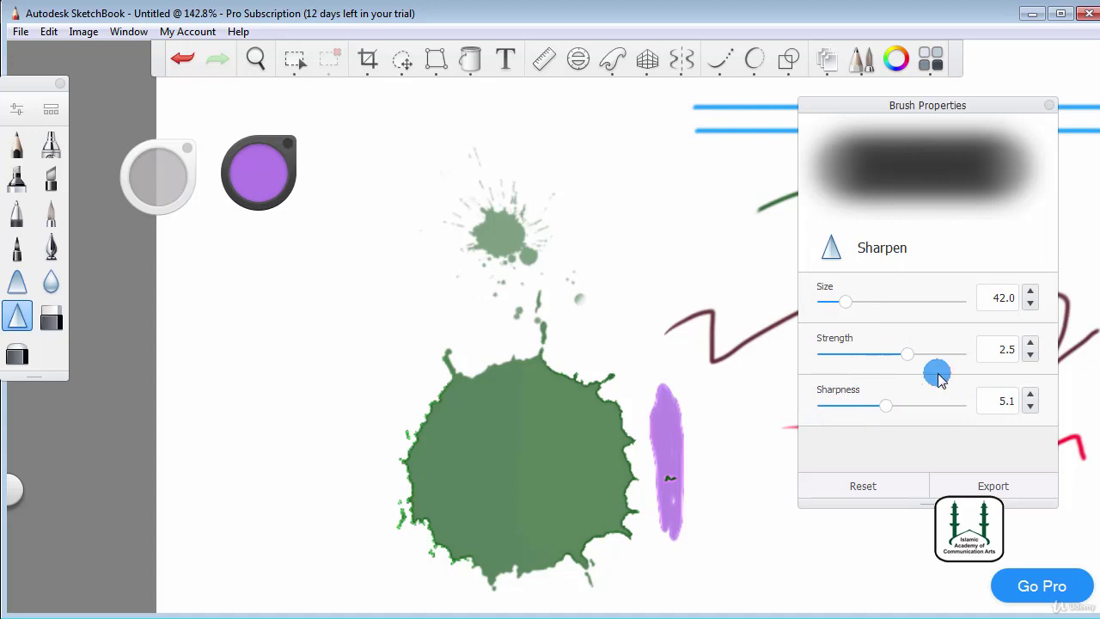
pyautogui.moveTo(619, 324)
pyautogui.mouseDown()
pyautogui.moveTo(484, 246)
pyautogui.moveTo(623, 327)
pyautogui.moveTo(470, 177)
pyautogui.moveTo(518, 253)
pyautogui.moveTo(589, 304)
pyautogui.mouseUp()
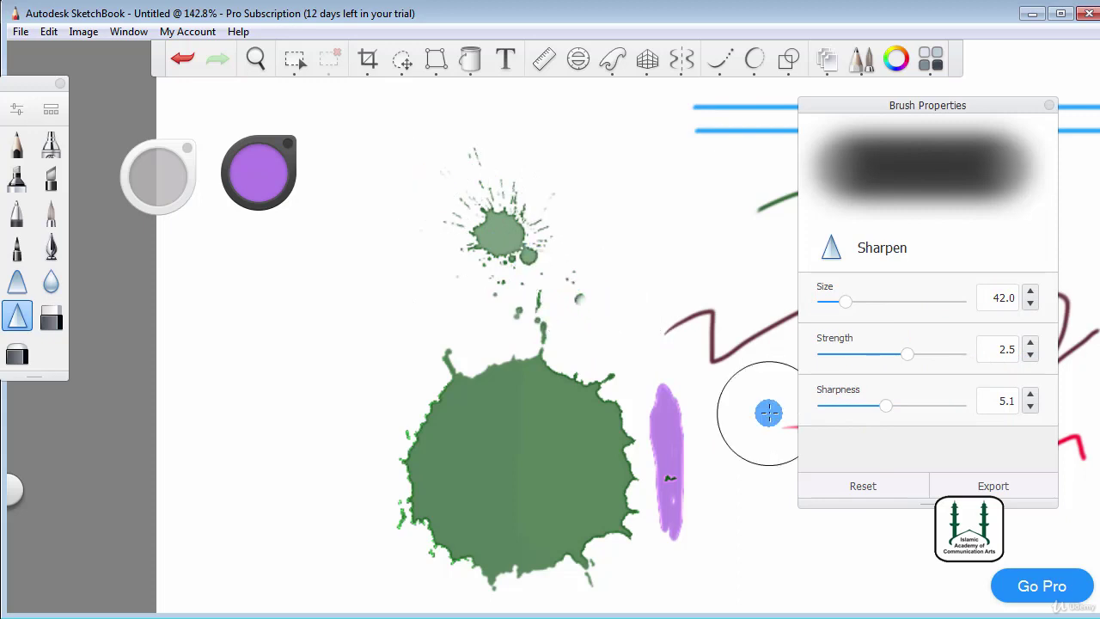
# Step: Raise Sharpen strength to 4.0 and sharpen the small upper splatter's spray streaks
pyautogui.moveTo(909, 363); pyautogui.dragTo(924, 363)
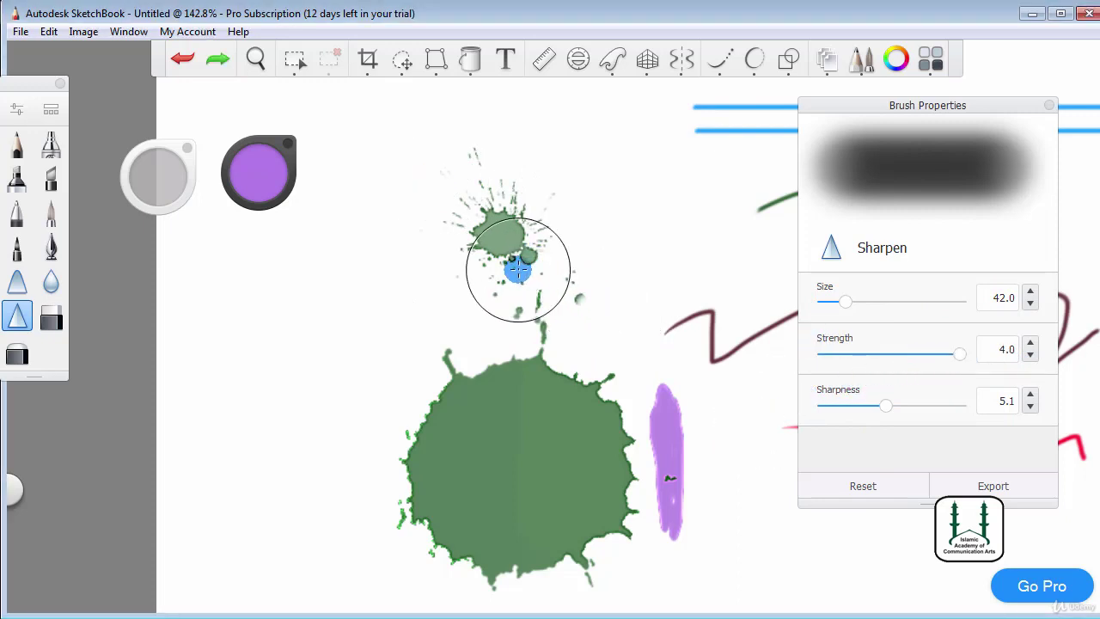
pyautogui.moveTo(517, 269)
pyautogui.mouseDown()
pyautogui.moveTo(589, 236)
pyautogui.moveTo(527, 226)
pyautogui.moveTo(524, 258)
pyautogui.mouseUp()
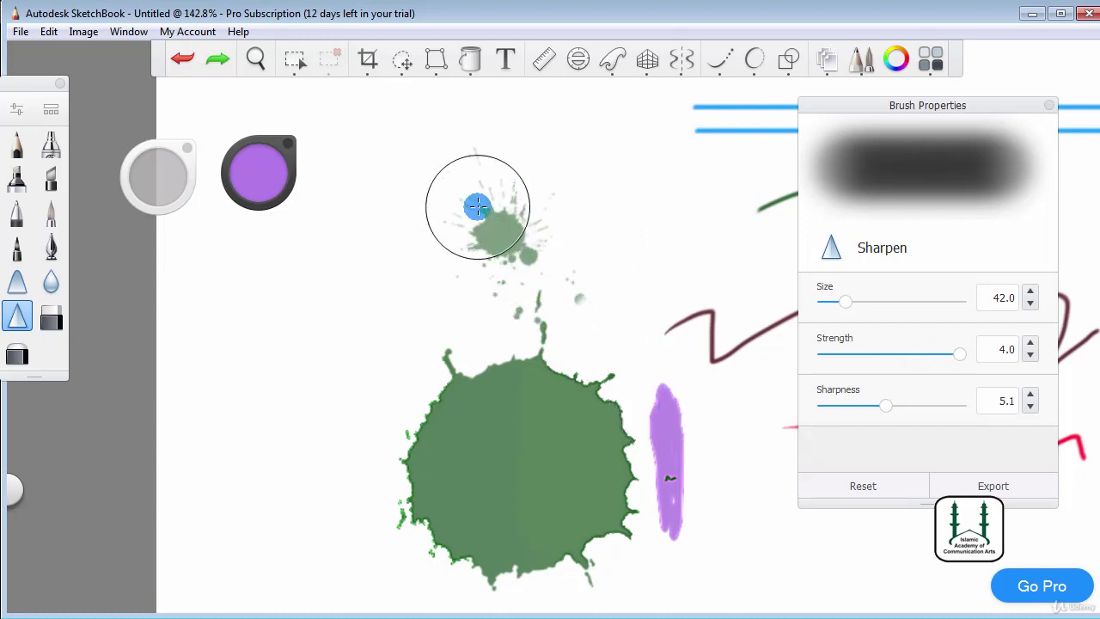
pyautogui.moveTo(478, 206); pyautogui.dragTo(479, 196)
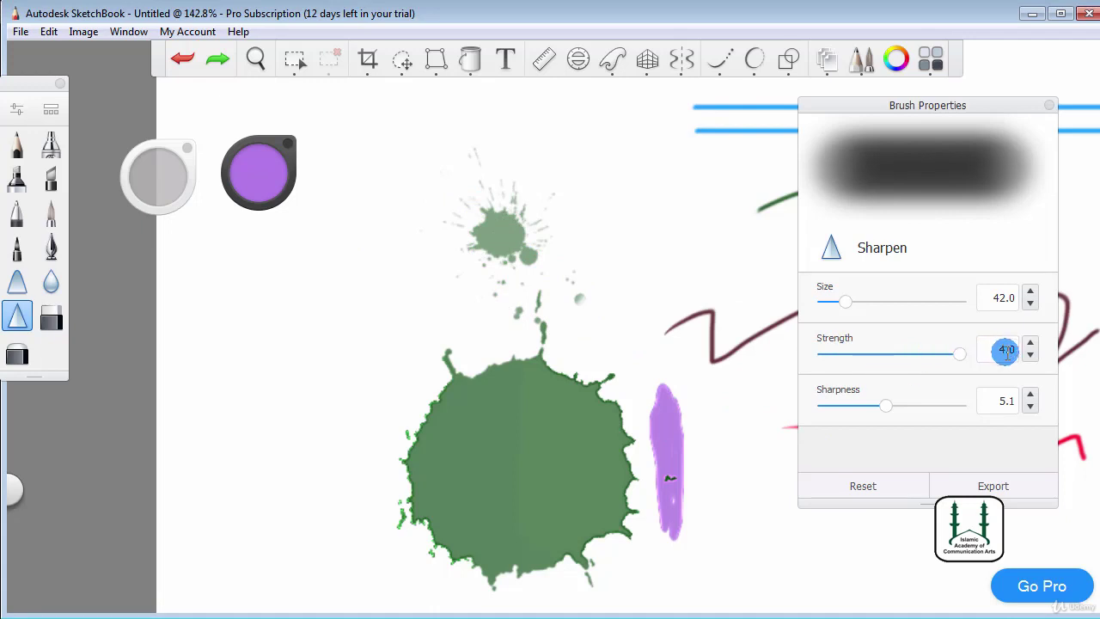
pyautogui.moveTo(553, 258)
pyautogui.mouseDown()
pyautogui.moveTo(467, 184)
pyautogui.moveTo(521, 255)
pyautogui.moveTo(515, 199)
pyautogui.mouseUp()
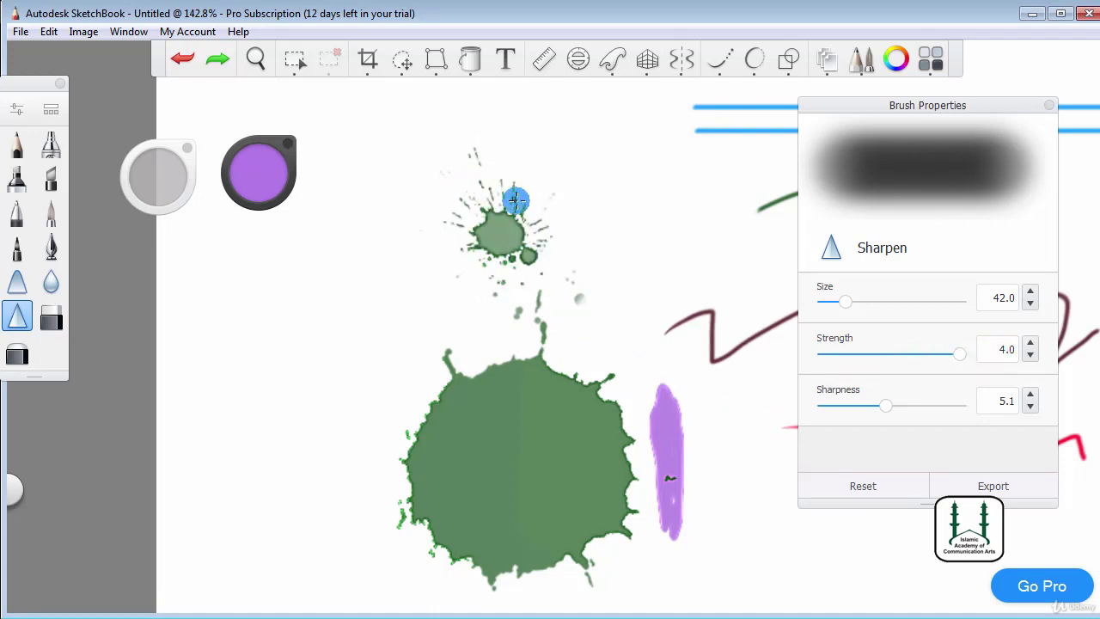
# Step: Undo the last pass, set sharpness to 10.0, and test-sharpen the upper splatter and zigzag
pyautogui.hotkey('ctrl', 'z')
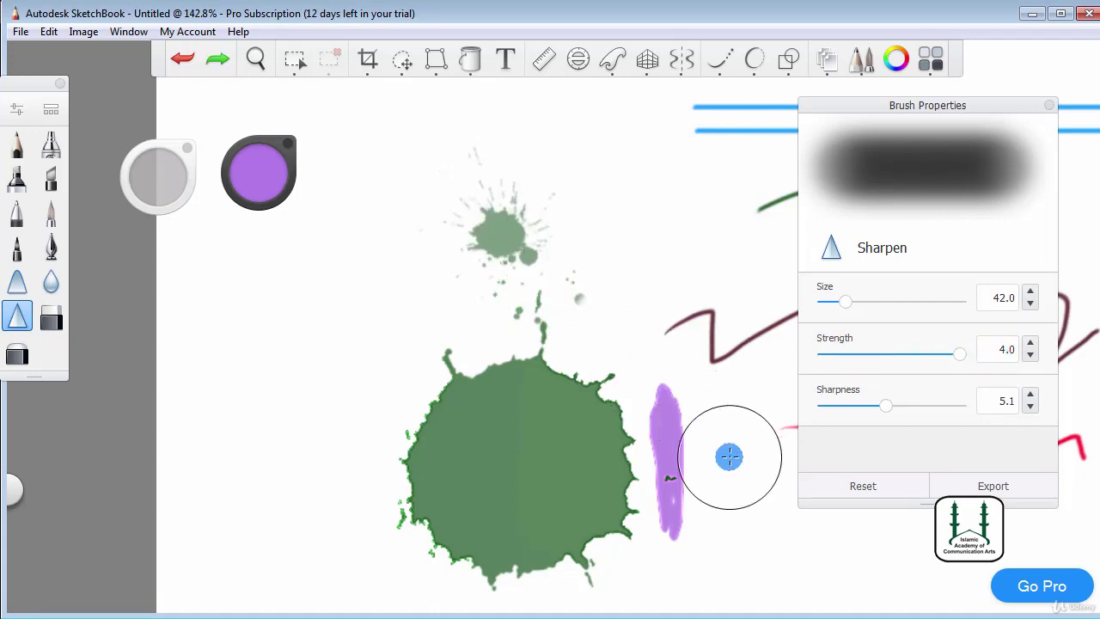
pyautogui.moveTo(888, 402); pyautogui.dragTo(904, 413)
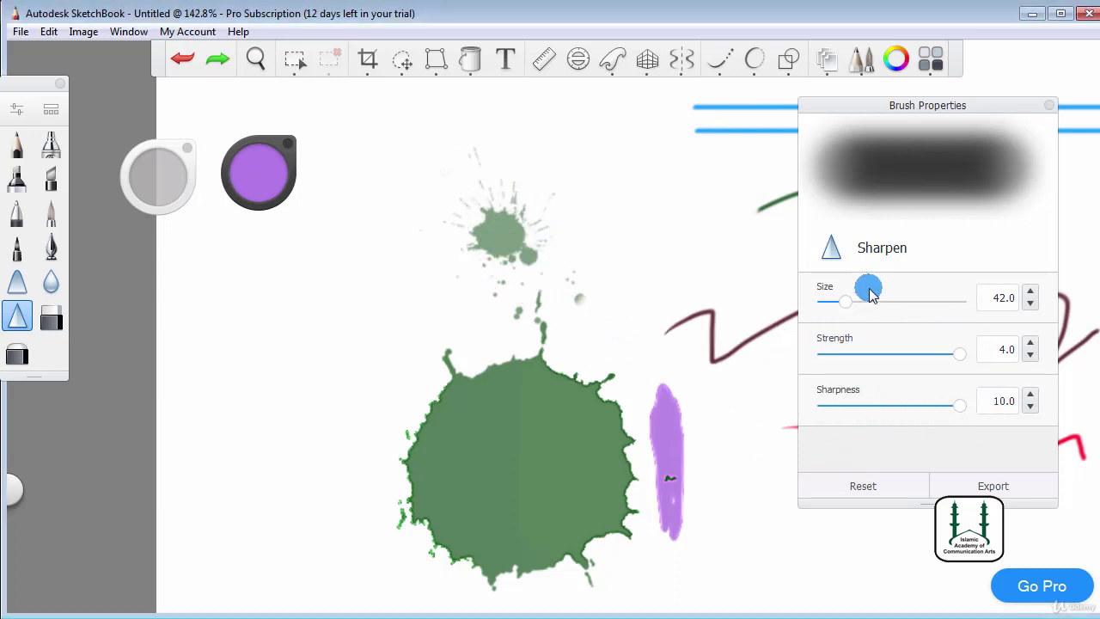
pyautogui.moveTo(506, 256)
pyautogui.mouseDown()
pyautogui.moveTo(484, 221)
pyautogui.moveTo(493, 265)
pyautogui.moveTo(561, 251)
pyautogui.mouseUp()
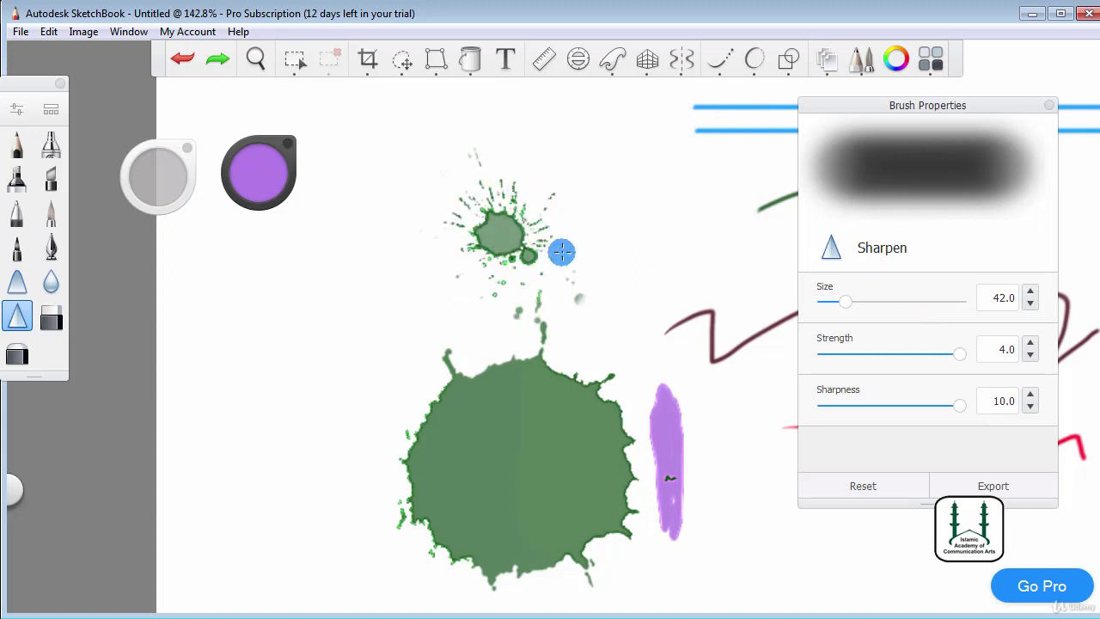
pyautogui.moveTo(669, 330); pyautogui.dragTo(698, 336)
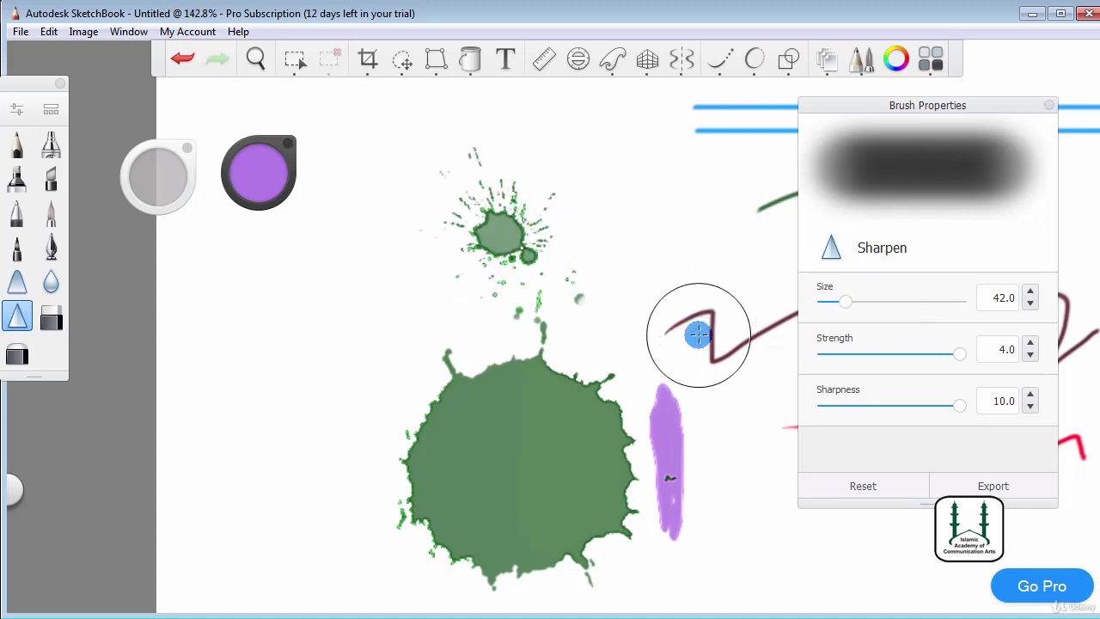
pyautogui.hotkey('ctrl', 'z')
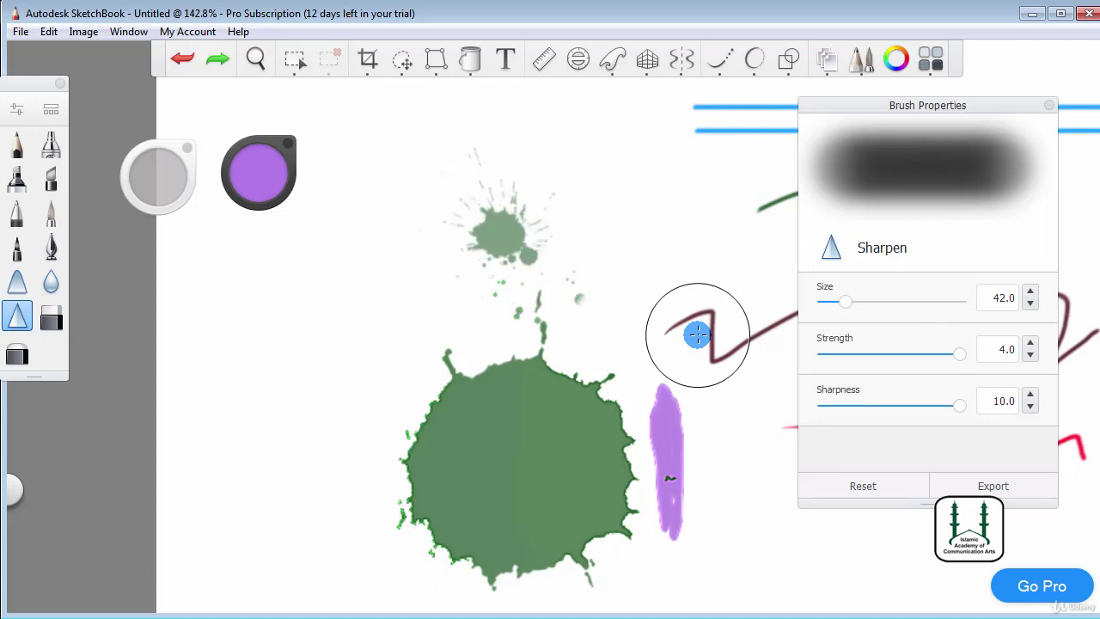
# Step: Sharpen the upper green splatter, purple stroke edges and maroon zigzag's left end
pyautogui.moveTo(516, 245)
pyautogui.mouseDown()
pyautogui.moveTo(511, 233)
pyautogui.moveTo(503, 252)
pyautogui.moveTo(484, 238)
pyautogui.moveTo(491, 216)
pyautogui.moveTo(508, 246)
pyautogui.moveTo(440, 243)
pyautogui.mouseUp()
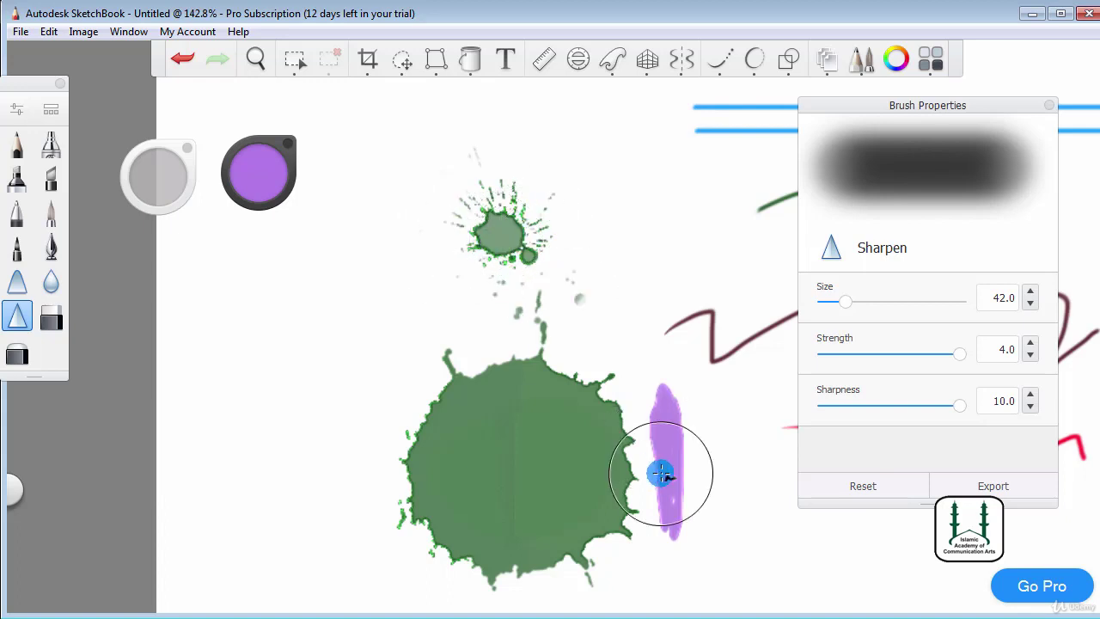
pyautogui.moveTo(658, 467)
pyautogui.mouseDown()
pyautogui.moveTo(668, 422)
pyautogui.moveTo(668, 516)
pyautogui.mouseUp()
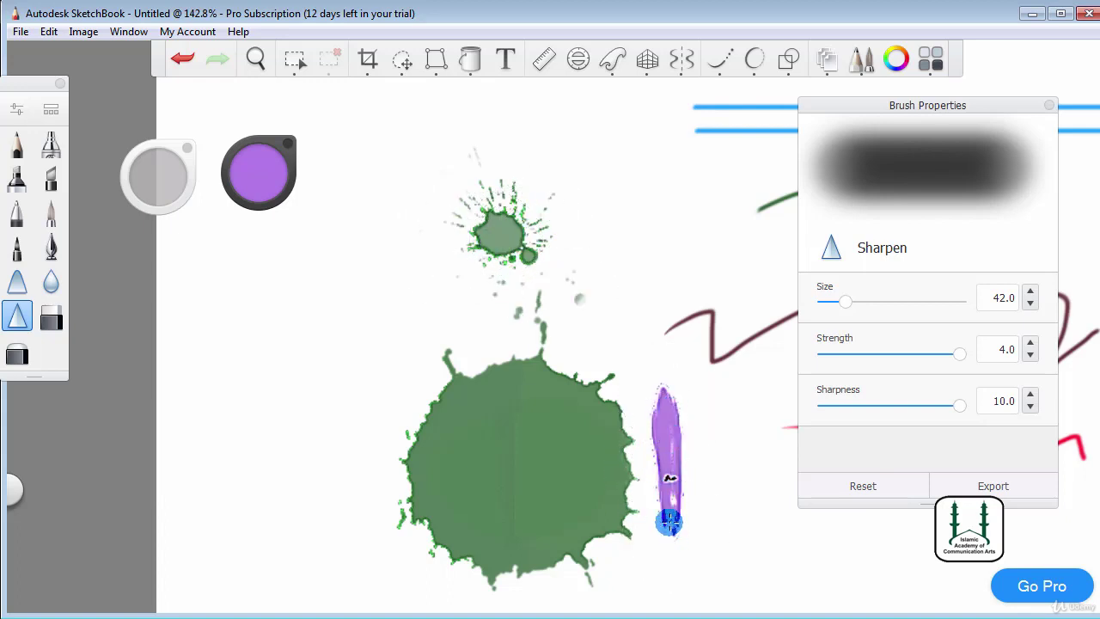
pyautogui.moveTo(691, 325); pyautogui.dragTo(749, 341)
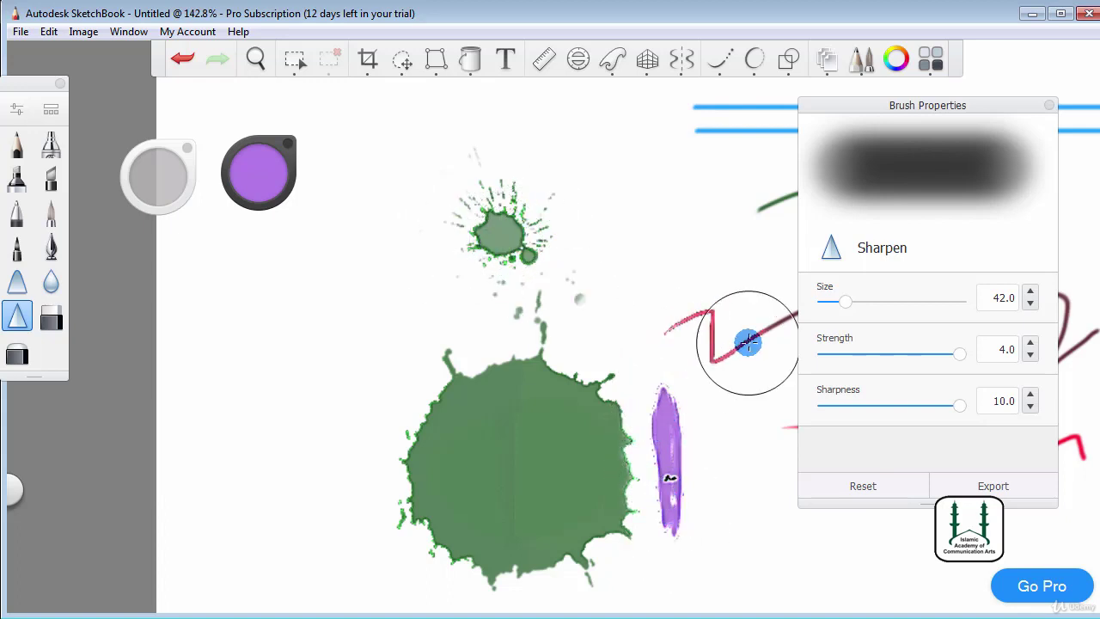